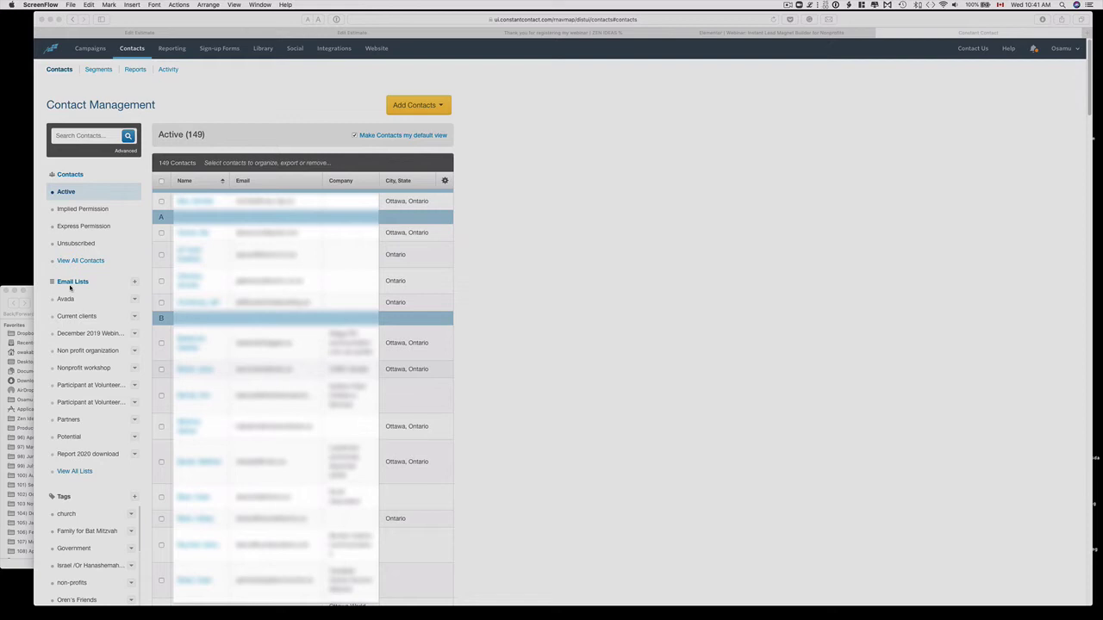
Create a Constant Contact email list named '[Webinar] Instant Lead Magnet on March 19th'.
left_click(135, 281)
type("(W")
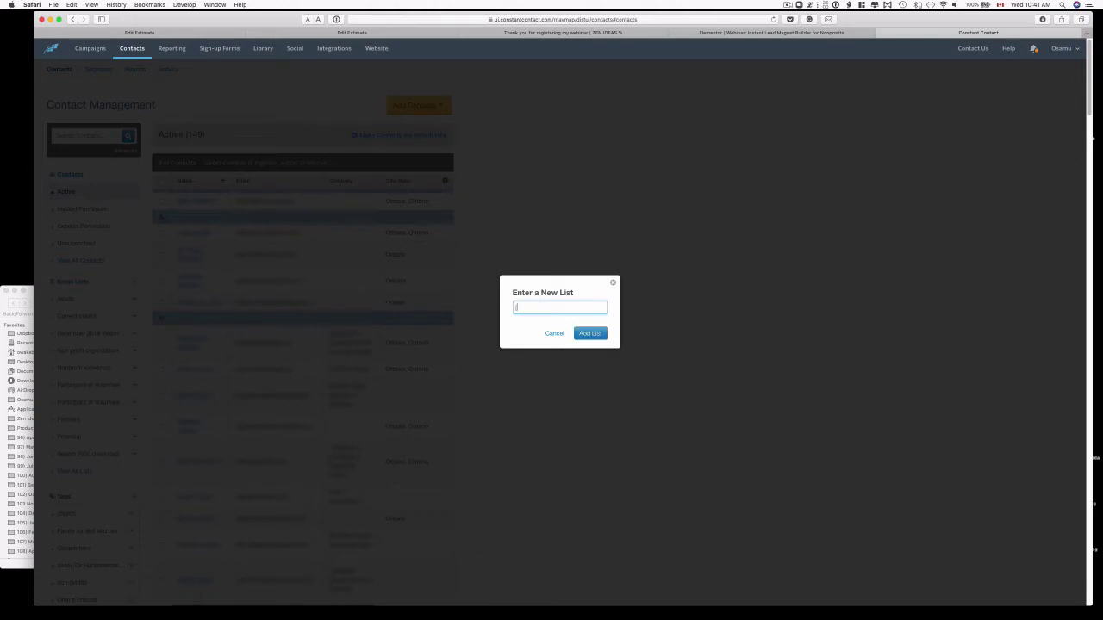
type("ebinar) Instant Lead Magnet")
left_click(589, 334)
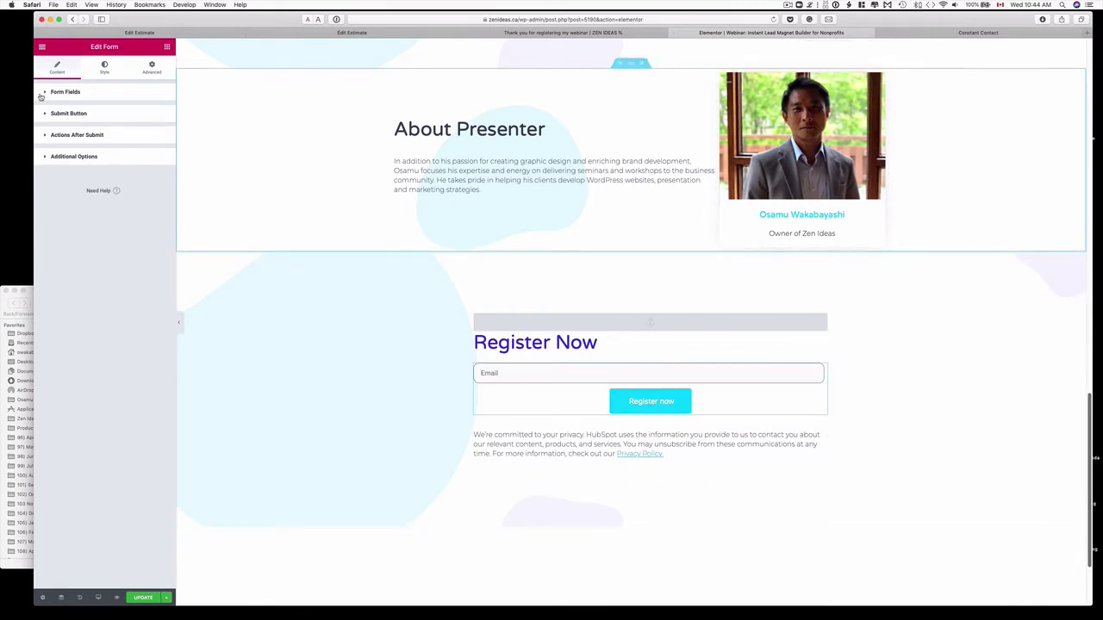
Add a required form field with 'First Name' as both its label and placeholder.
left_click(67, 92)
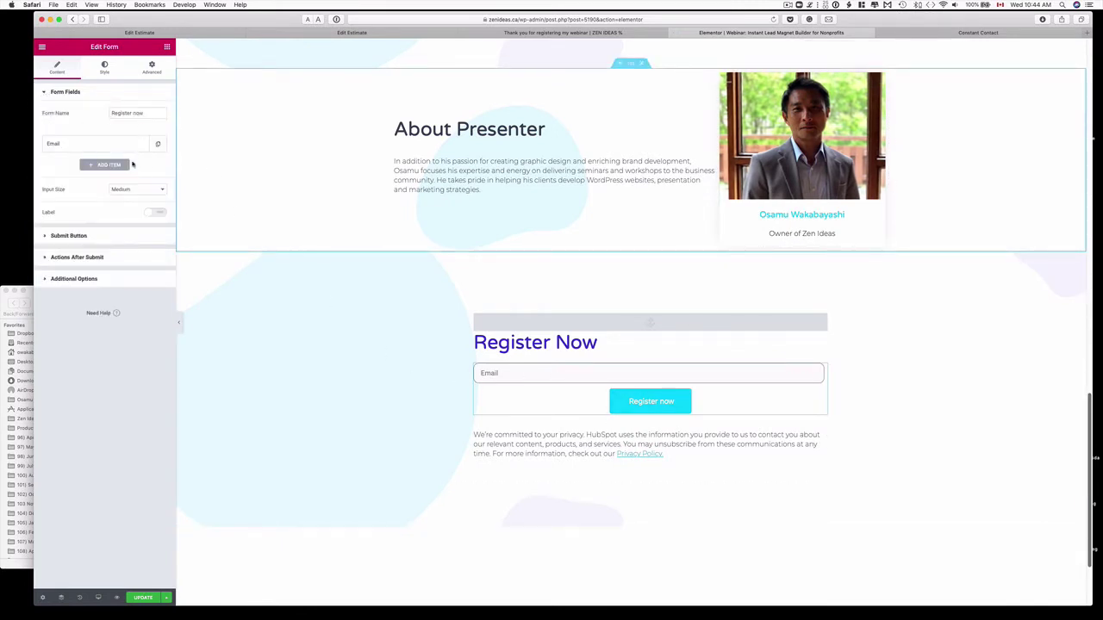
left_click(107, 165)
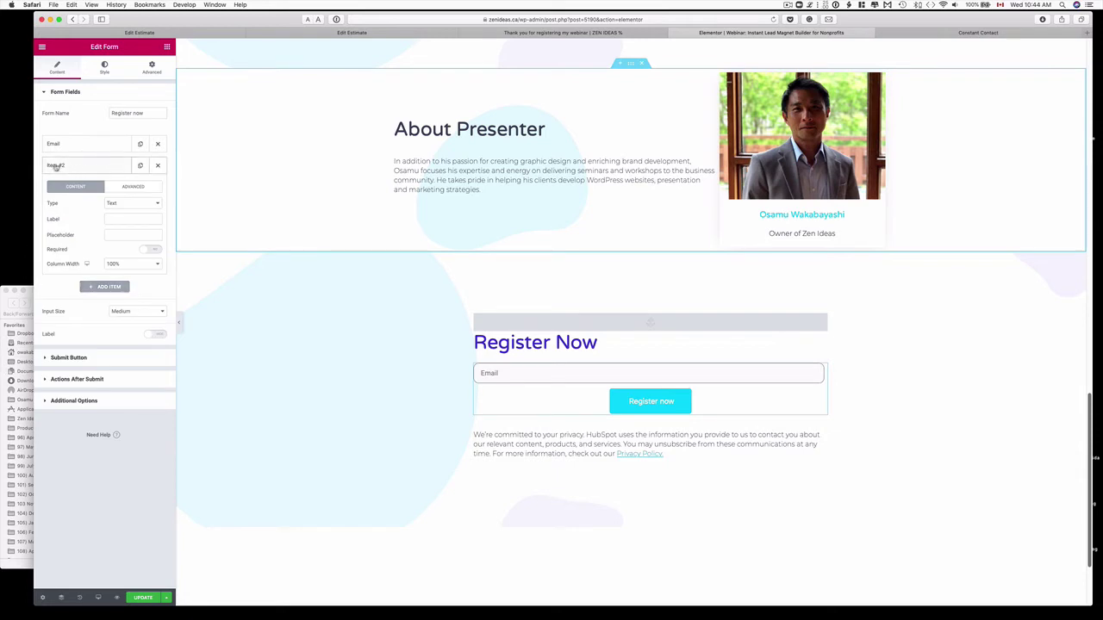
left_click(123, 218)
type("First")
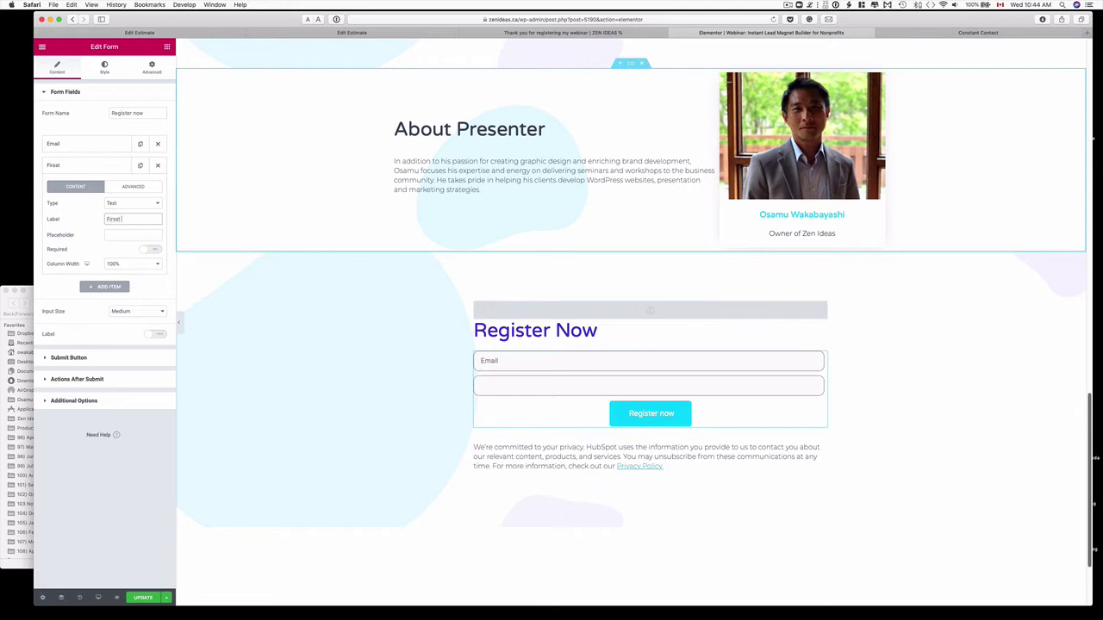
key("BackSpace")
key("BackSpace")
type("t Nam")
left_click_drag(136, 219, 100, 220)
key("cmd+c")
left_click(123, 234)
key("cmd+v")
left_click(148, 250)
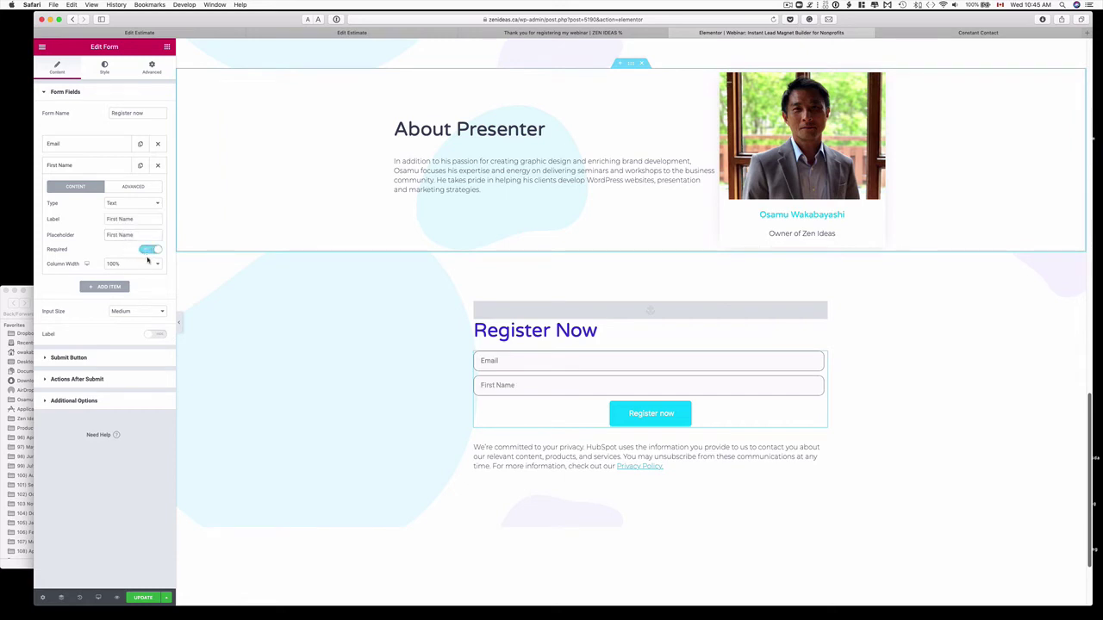
Duplicate the First Name field and rename the copy to Last Name.
left_click(140, 166)
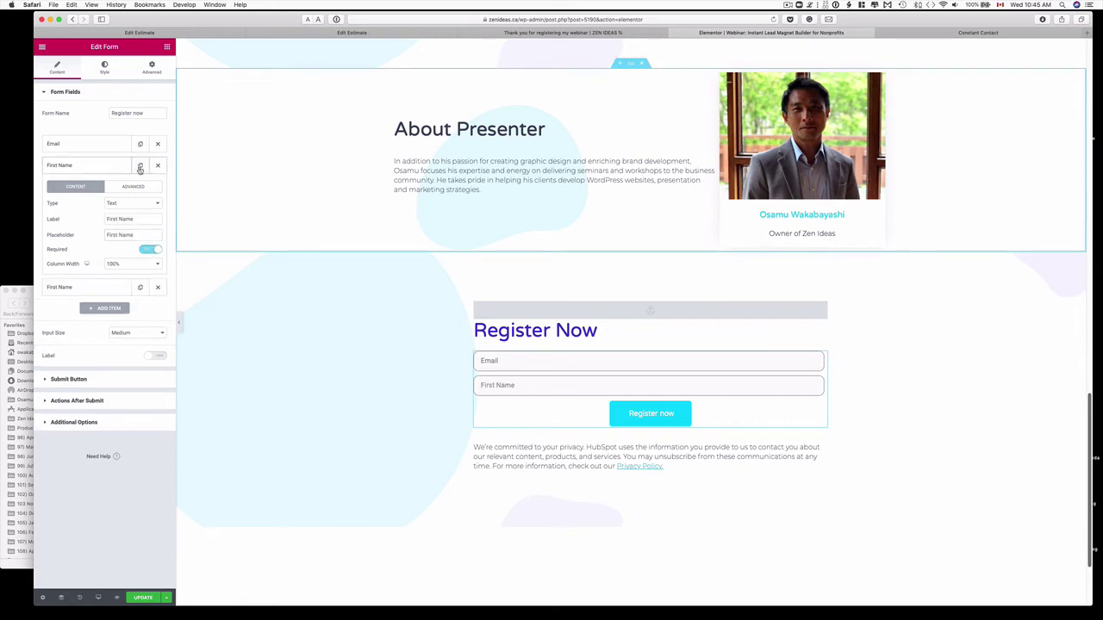
left_click(140, 287)
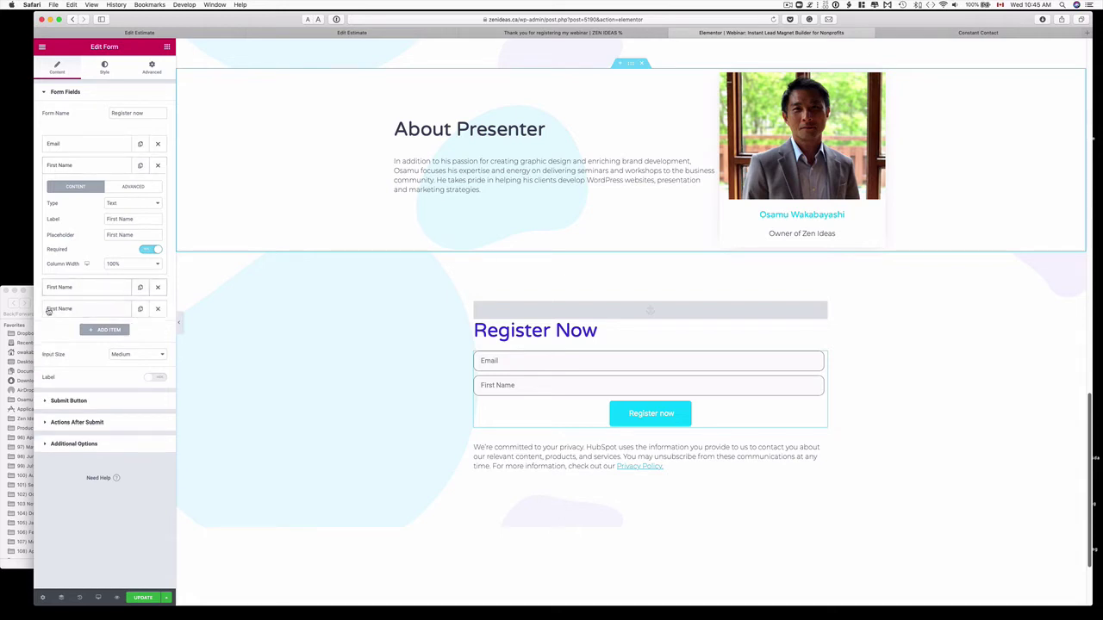
left_click(158, 308)
left_click(99, 291)
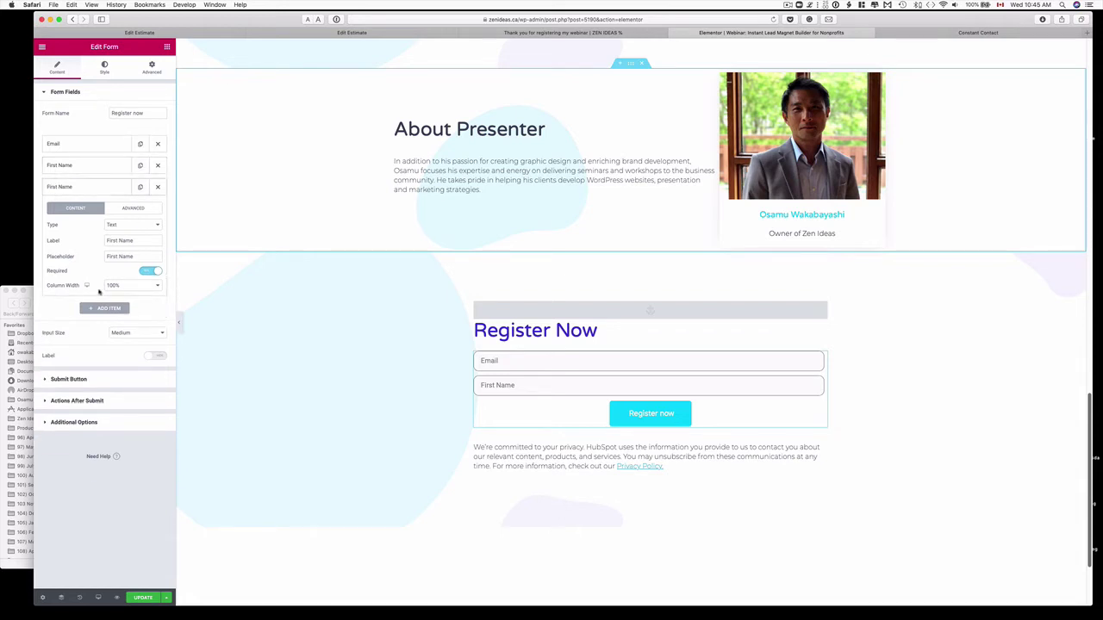
double_click(112, 242)
type("Last")
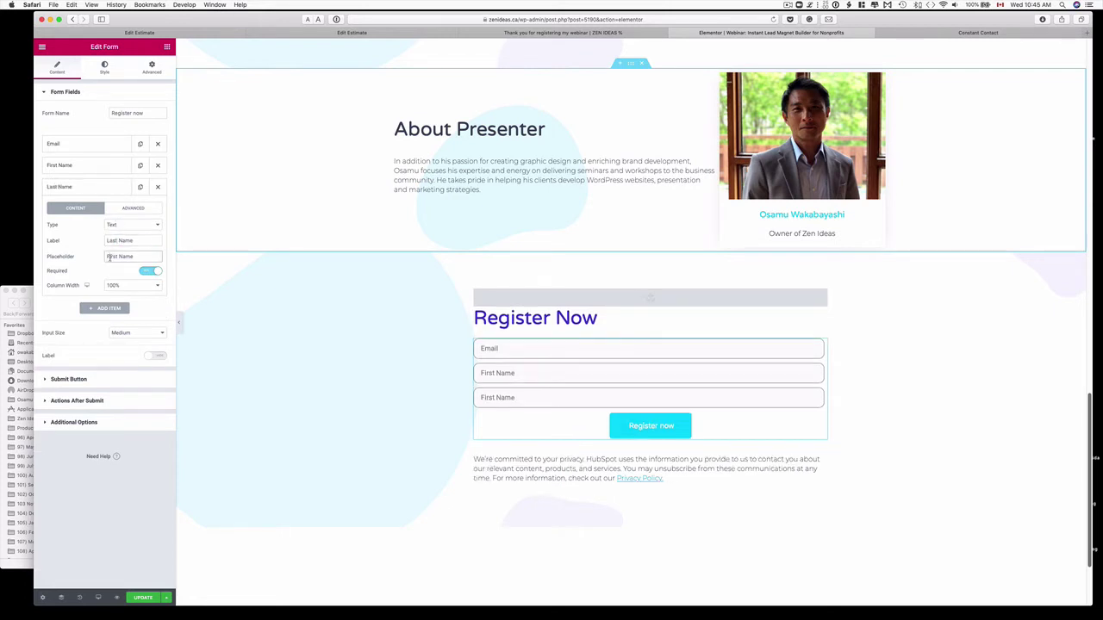
double_click(112, 256)
type("Last")
Move the Email field to the end of the form and save the page.
left_click_drag(96, 145, 87, 284)
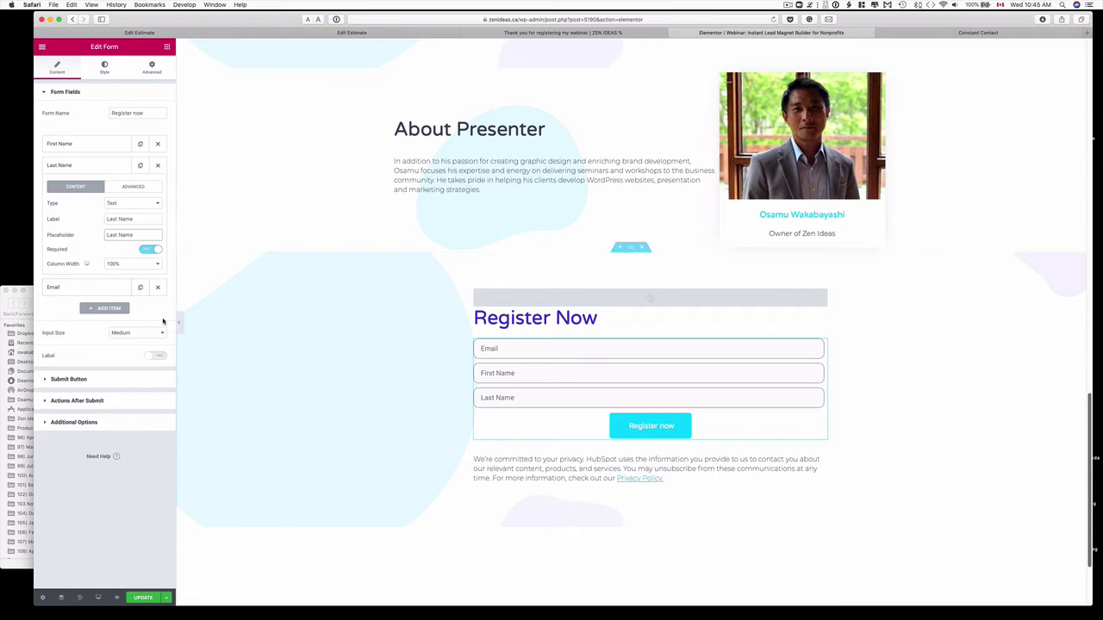
left_click(147, 599)
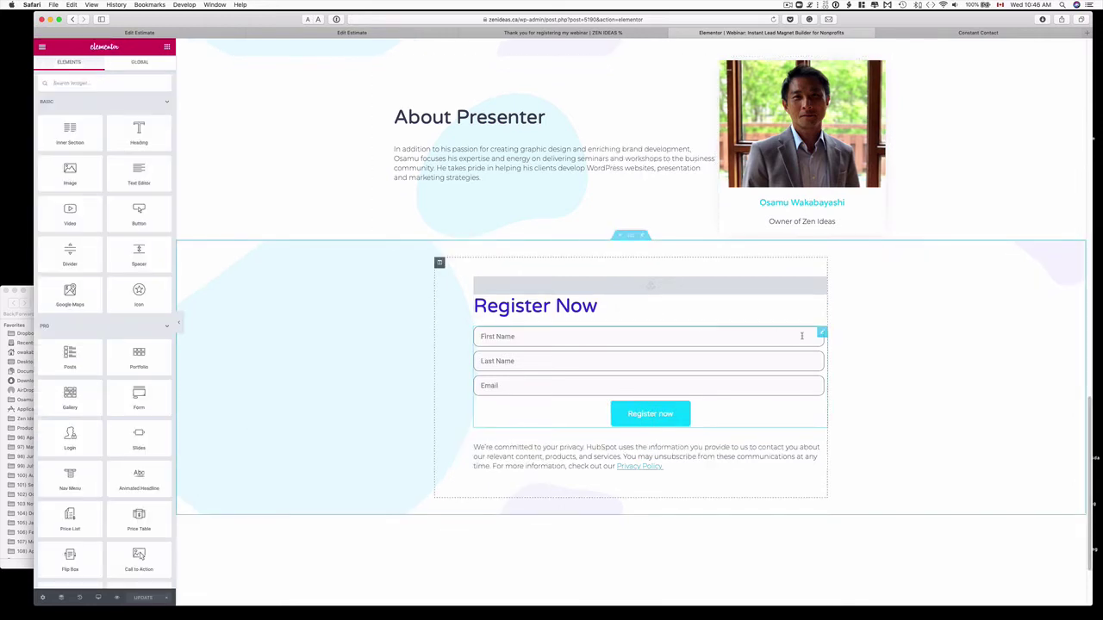
right_click(823, 334)
left_click(840, 342)
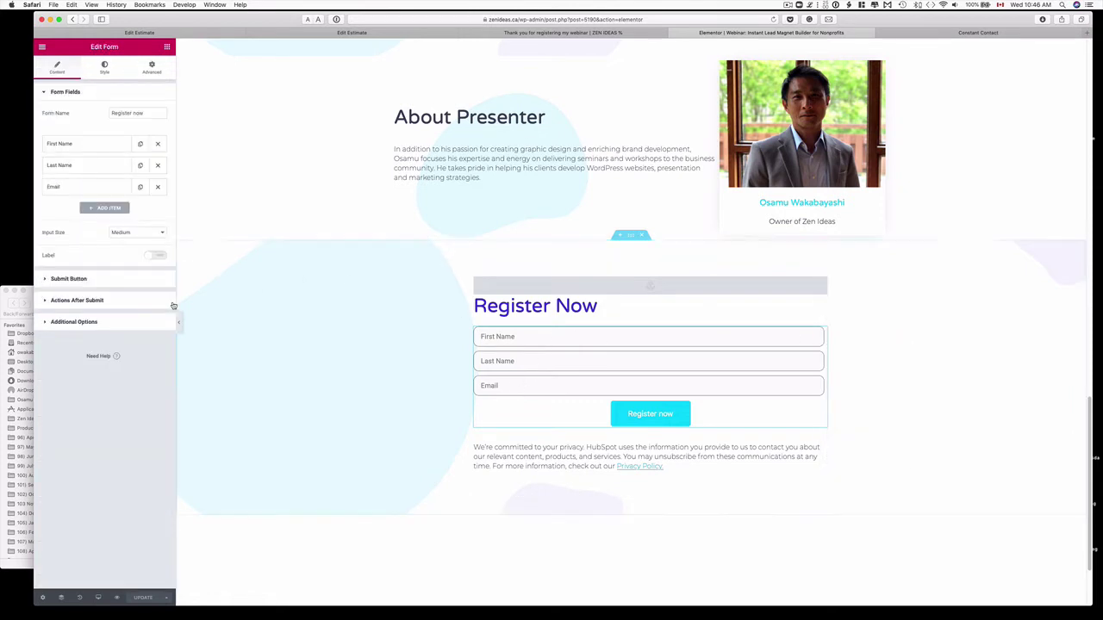
Add Email, Email 2 and Redirect as actions after submit.
left_click(77, 300)
left_click(103, 167)
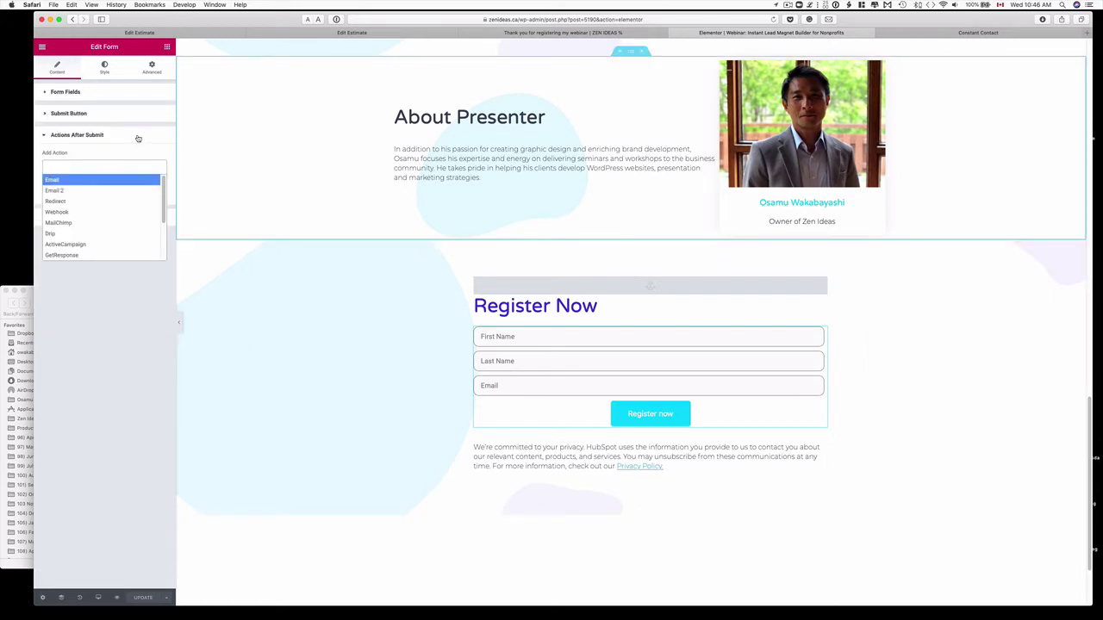
left_click(107, 180)
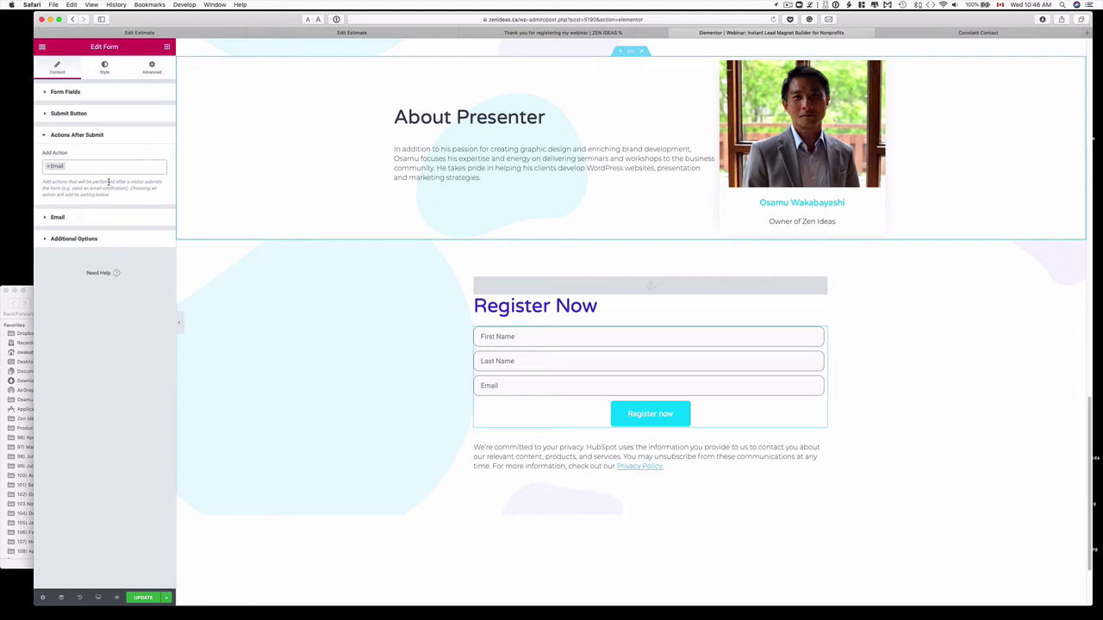
left_click(98, 169)
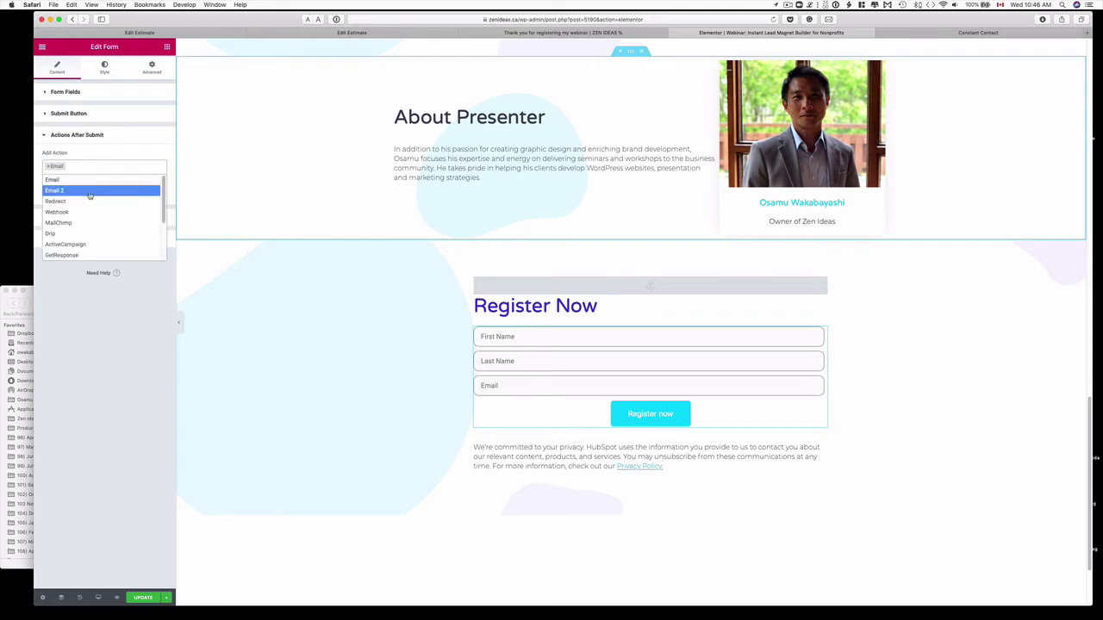
left_click(90, 191)
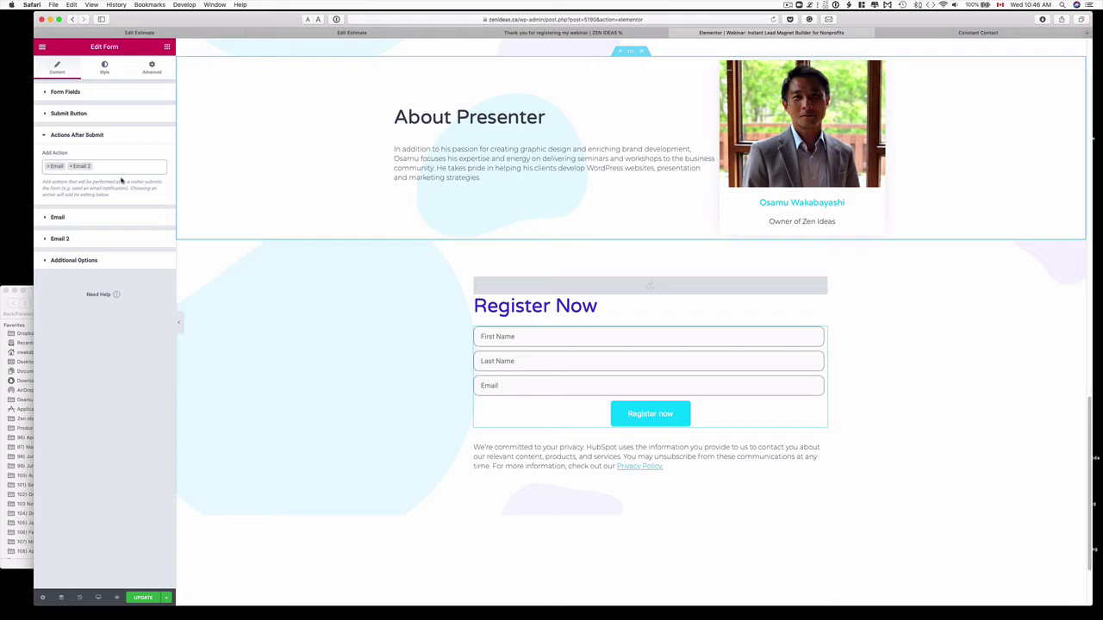
left_click(119, 168)
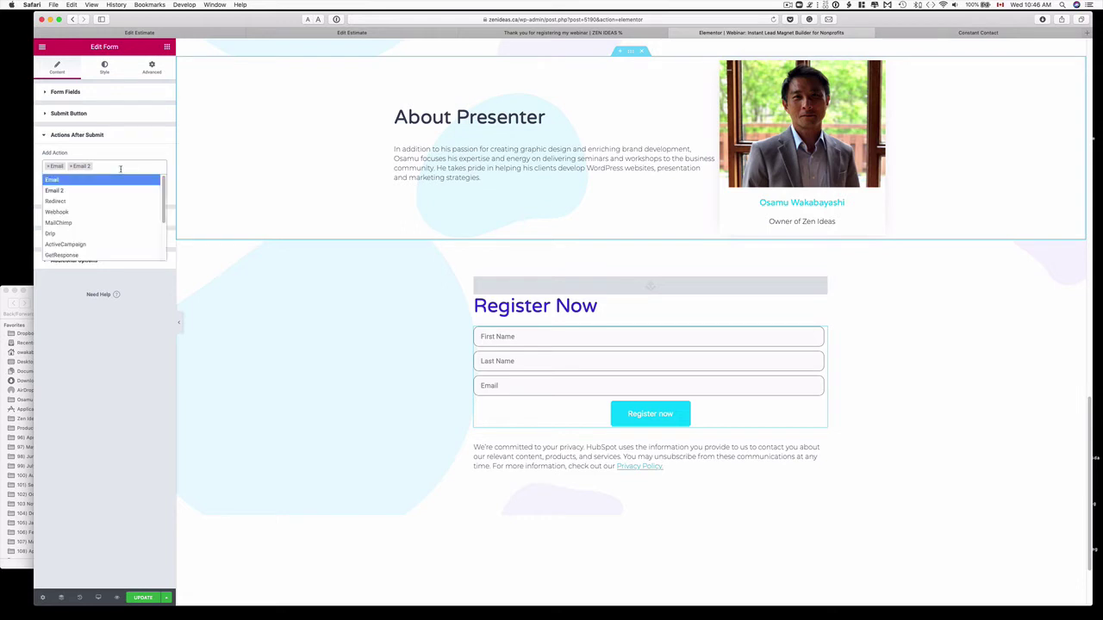
left_click(98, 202)
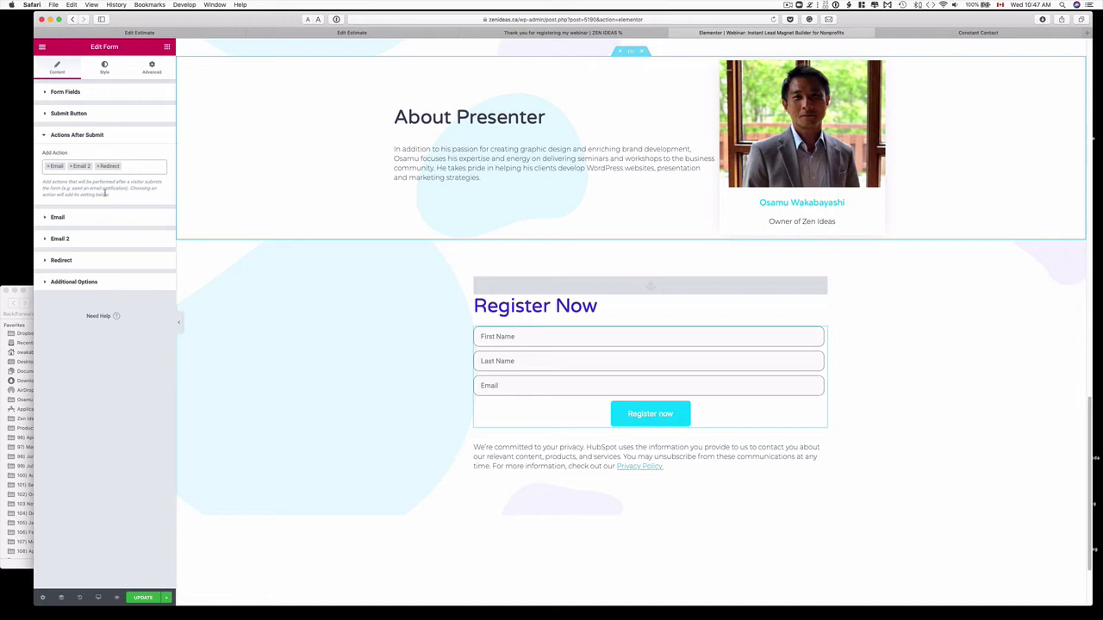
Set the notification email subject to 'Someone has registered your webinar'.
left_click(48, 218)
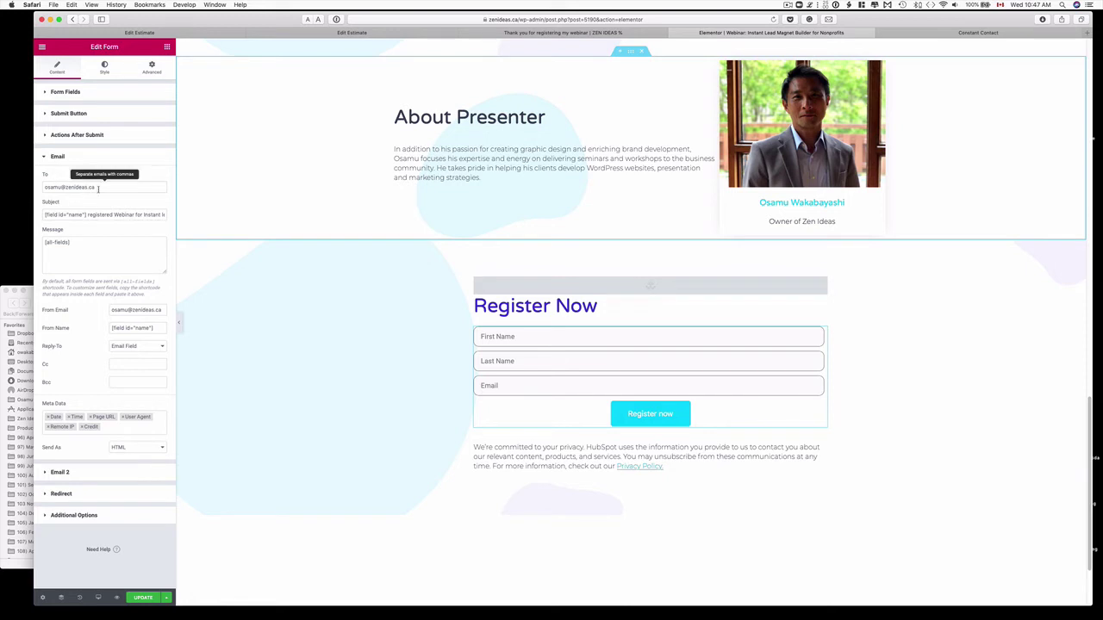
left_click(75, 215)
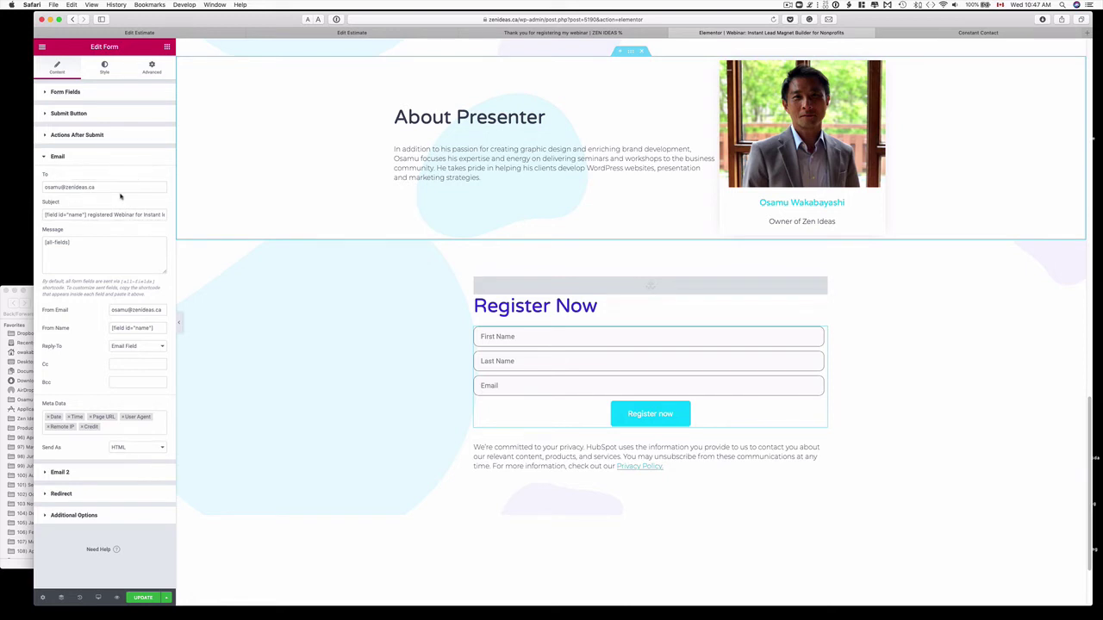
key("super+a")
key("BackSpace")
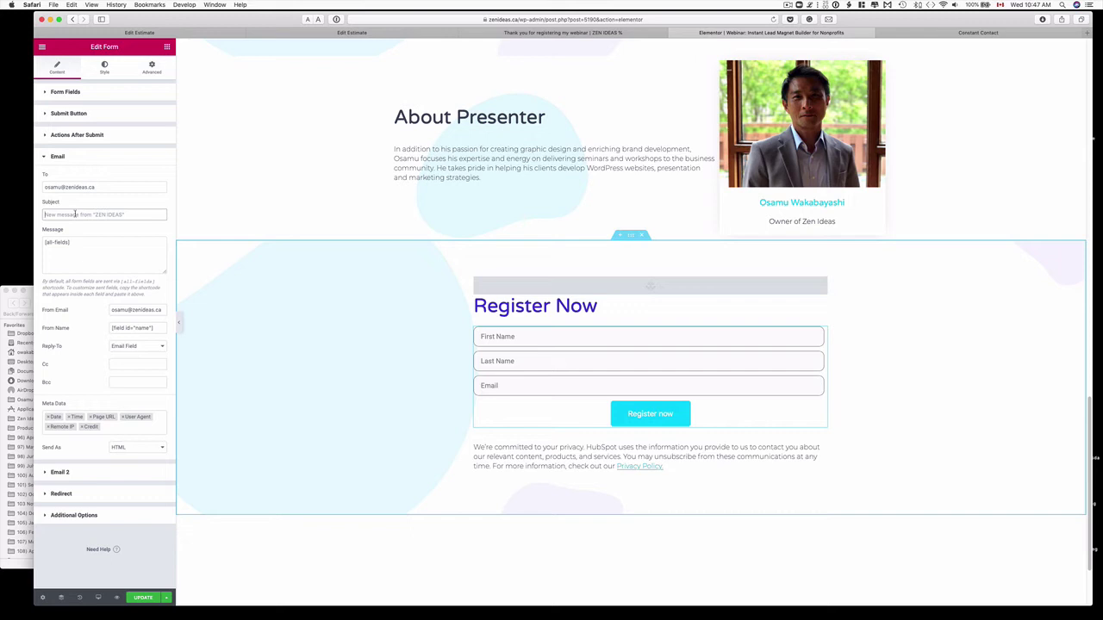
type("Someone has register")
key("BackSpace")
type("ed your webinar")
Remove Time, Credit and Remote IP from the email's meta data.
left_click(69, 417)
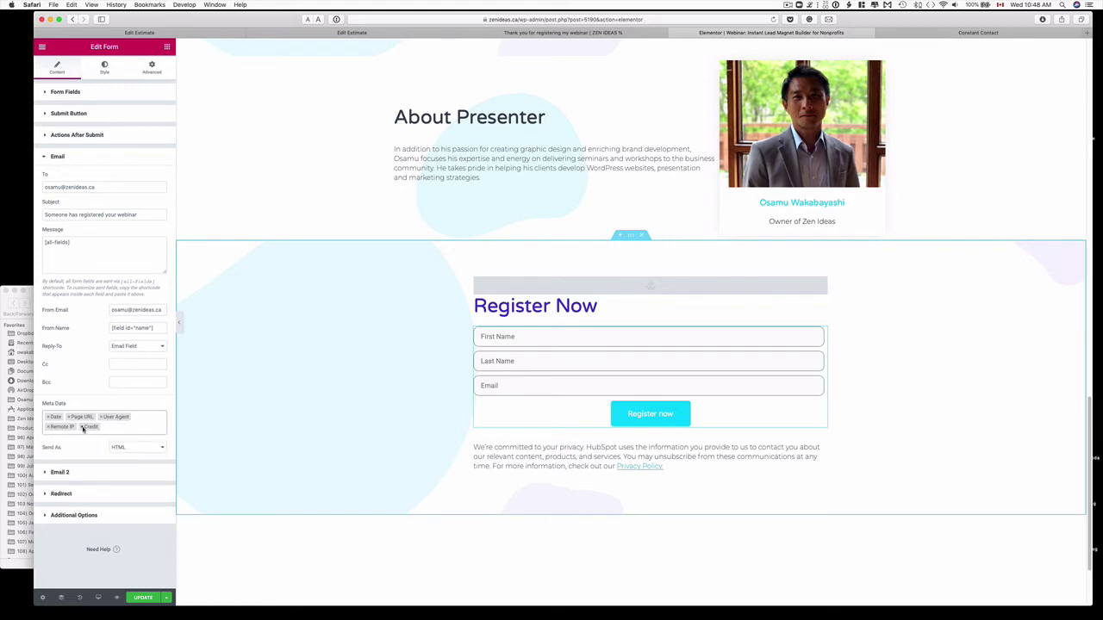
left_click(82, 427)
left_click(48, 428)
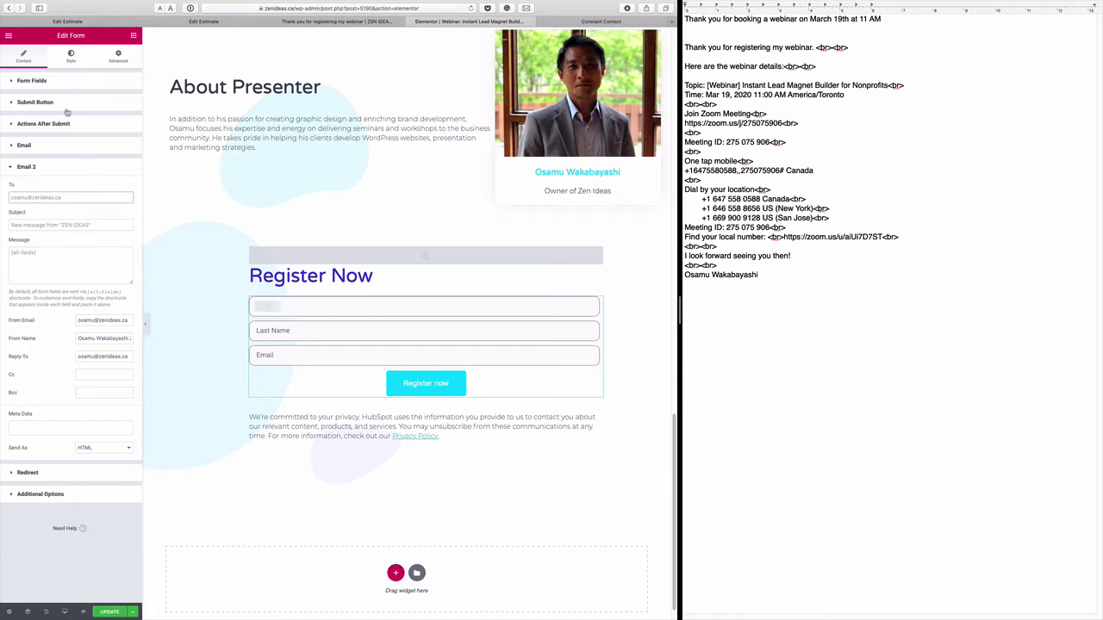
Copy the Email field's [field id="email"] shortcode into Email 2's To field.
left_click(31, 81)
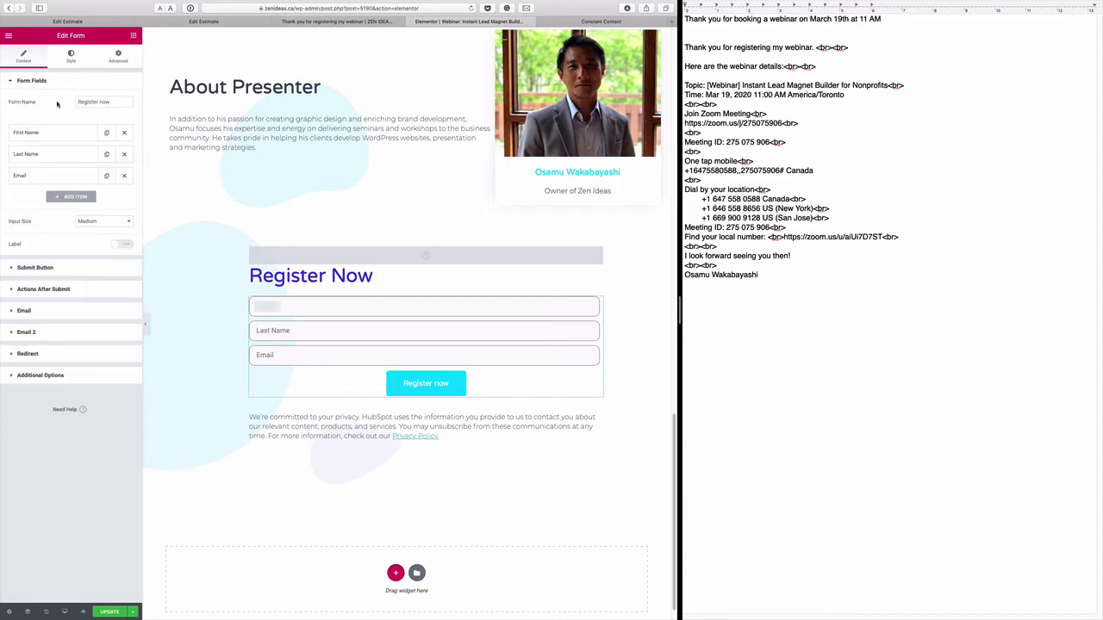
left_click(38, 180)
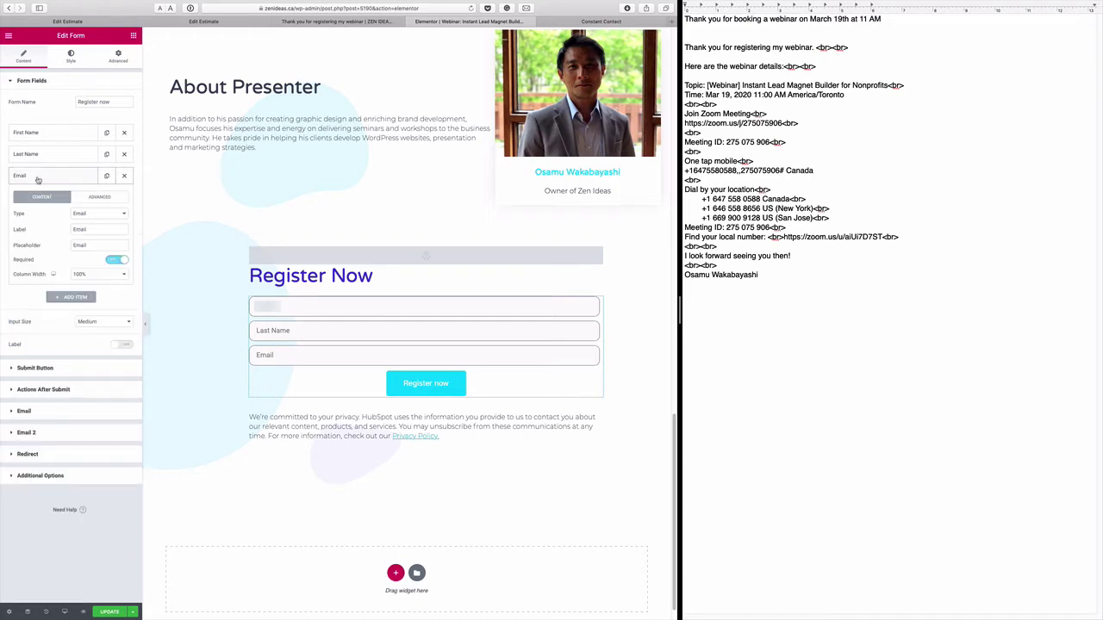
left_click(101, 197)
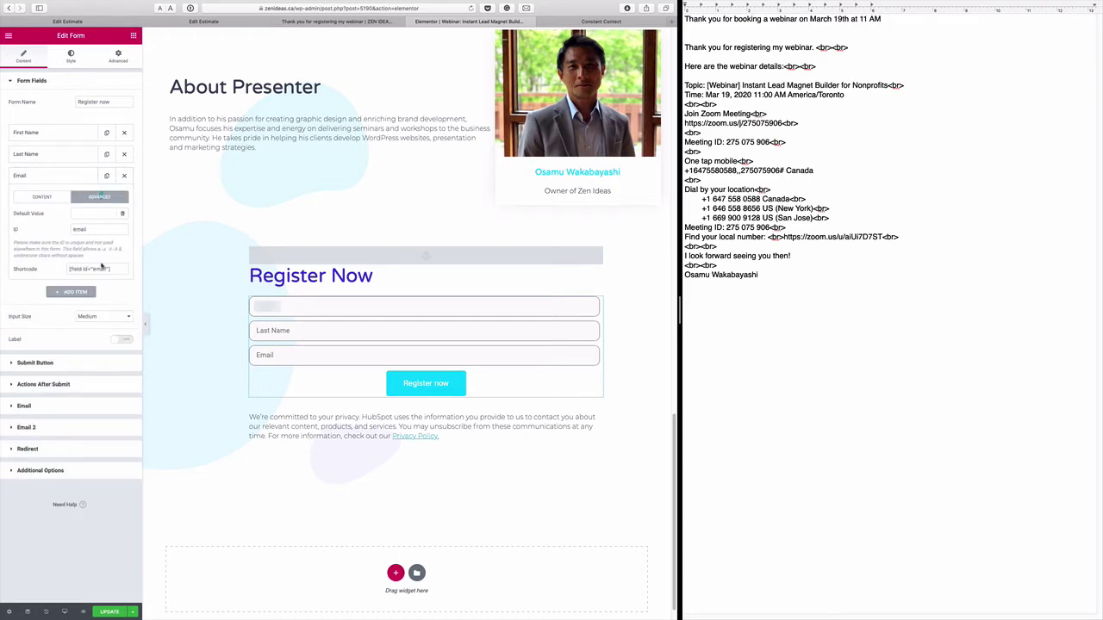
left_click_drag(115, 270, 68, 271)
key("super+c")
left_click(26, 427)
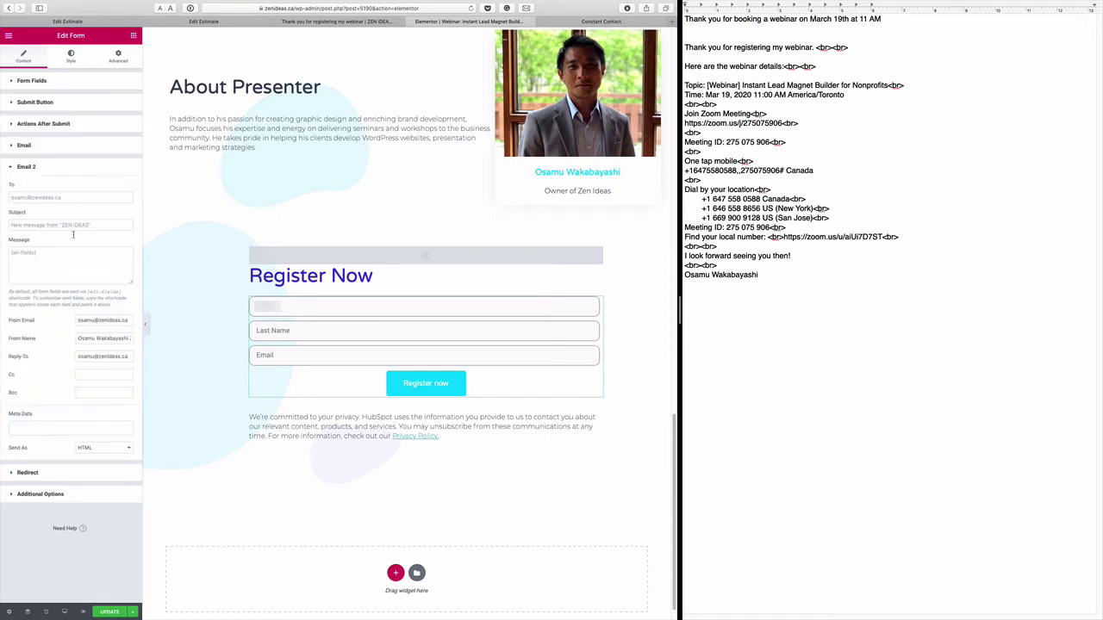
left_click(27, 199)
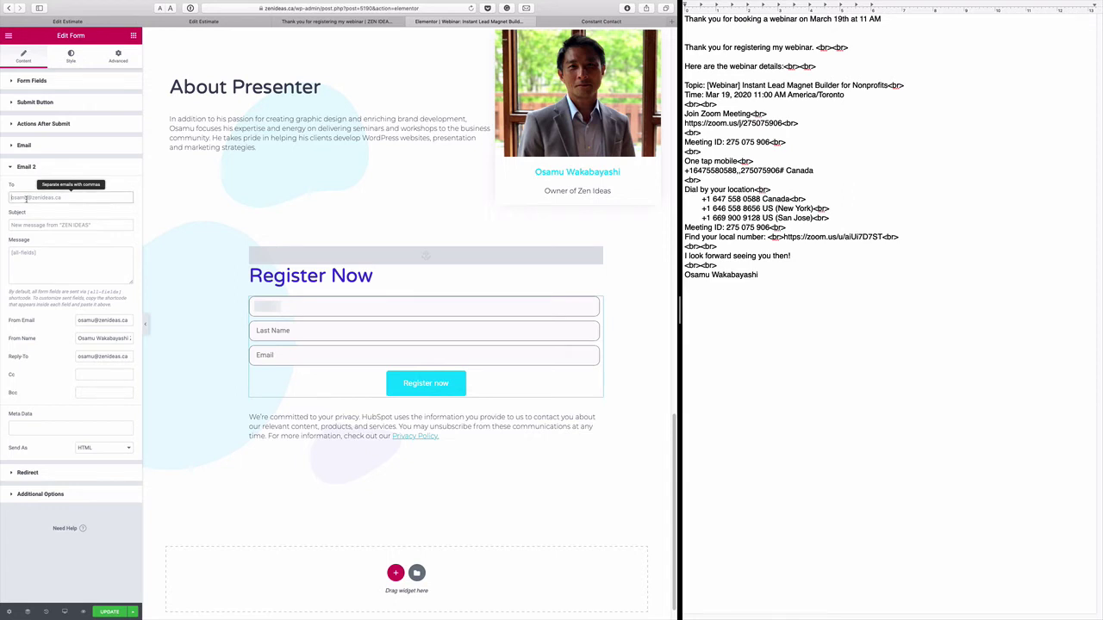
key("super+v")
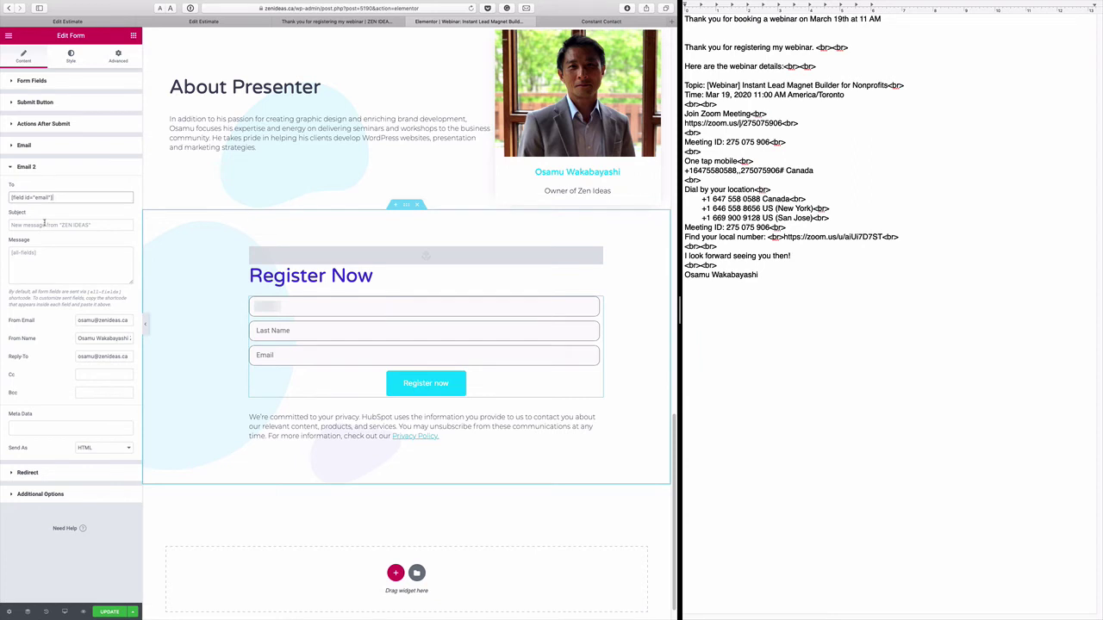
Paste 'Thank you for booking a webinar on March 19th at 11 AM' as Email 2's subject.
left_click(888, 21)
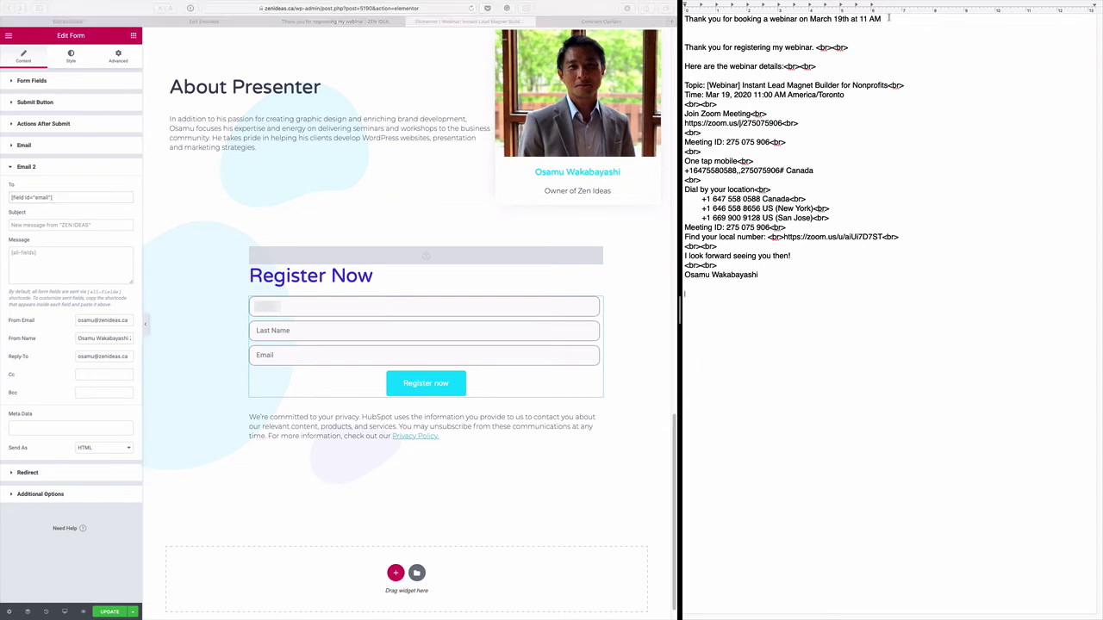
left_click_drag(882, 19, 687, 28)
key("super+c")
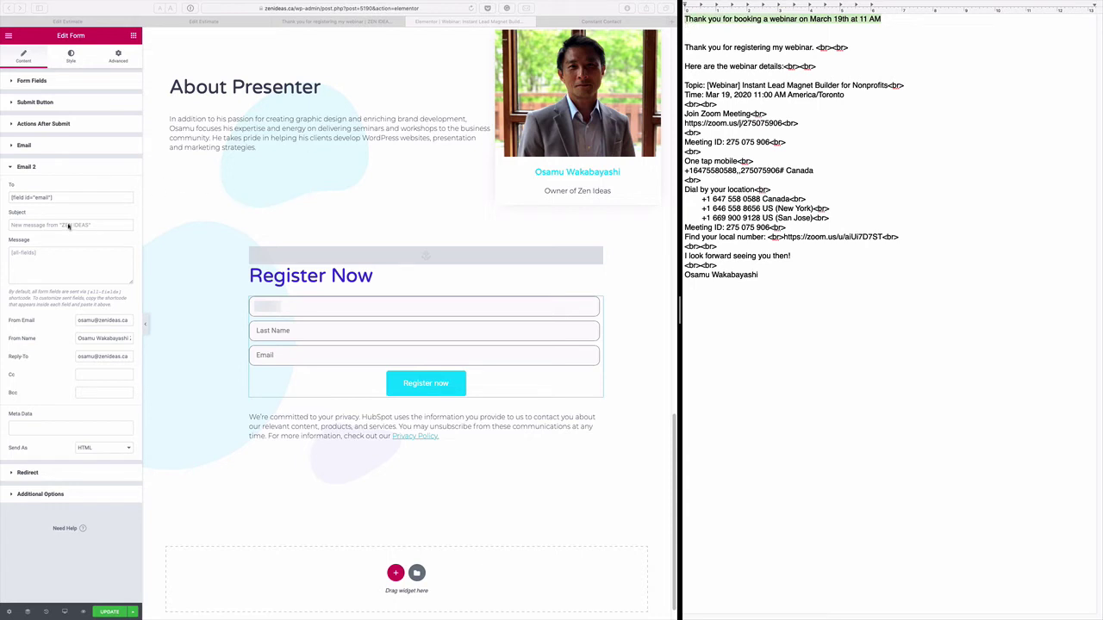
left_click(69, 224)
key("super+v")
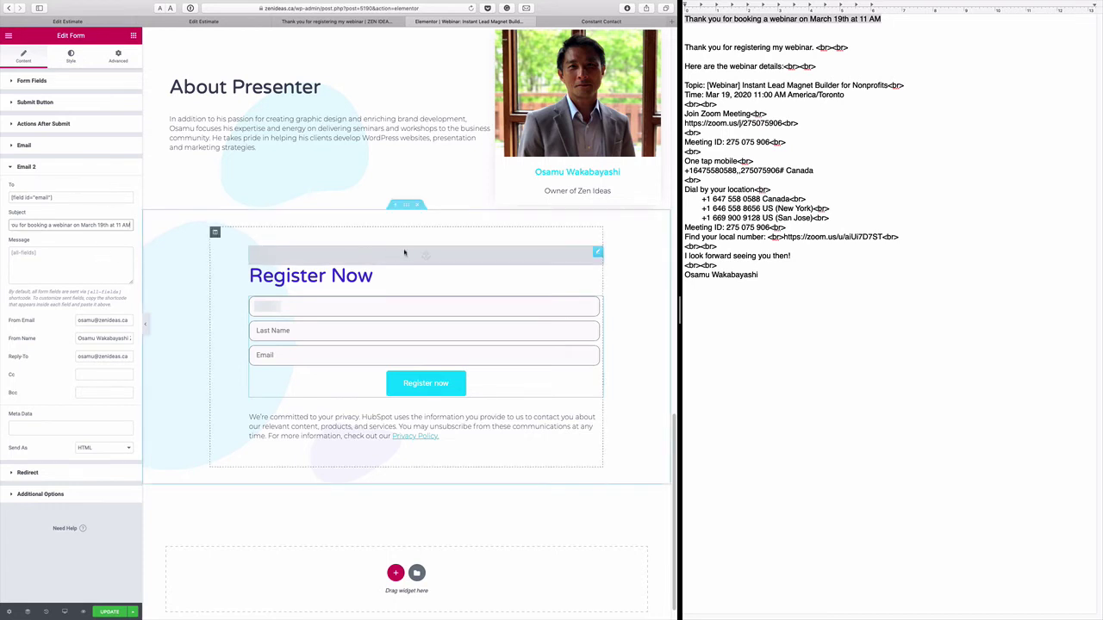
Paste the webinar details from the draft into Email 2's message.
left_click_drag(751, 272, 678, 48)
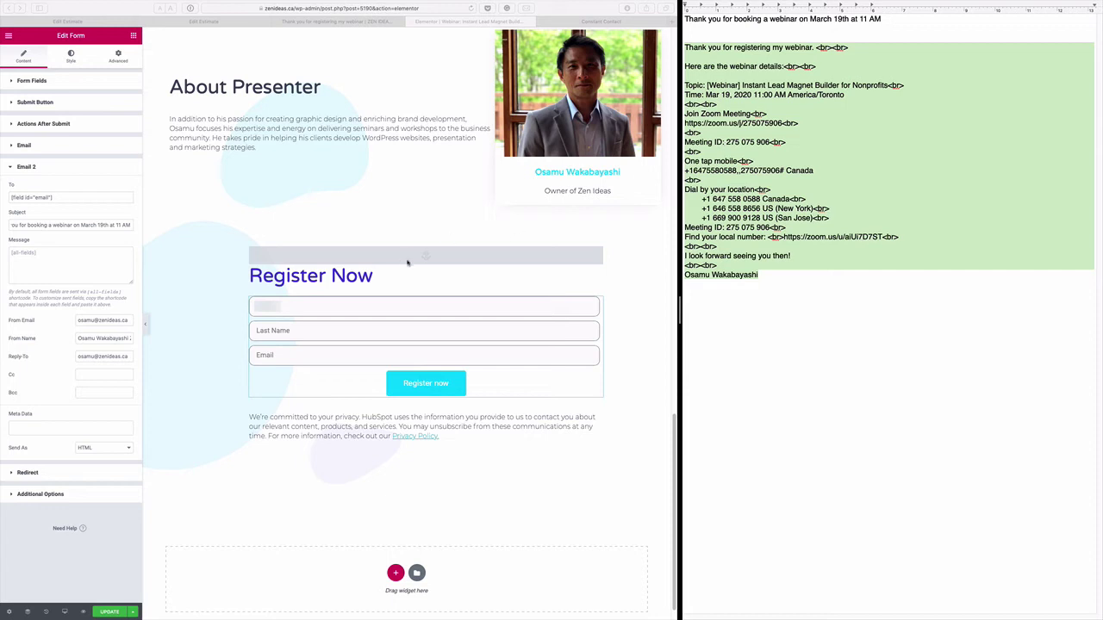
left_click(52, 258)
left_click(51, 254)
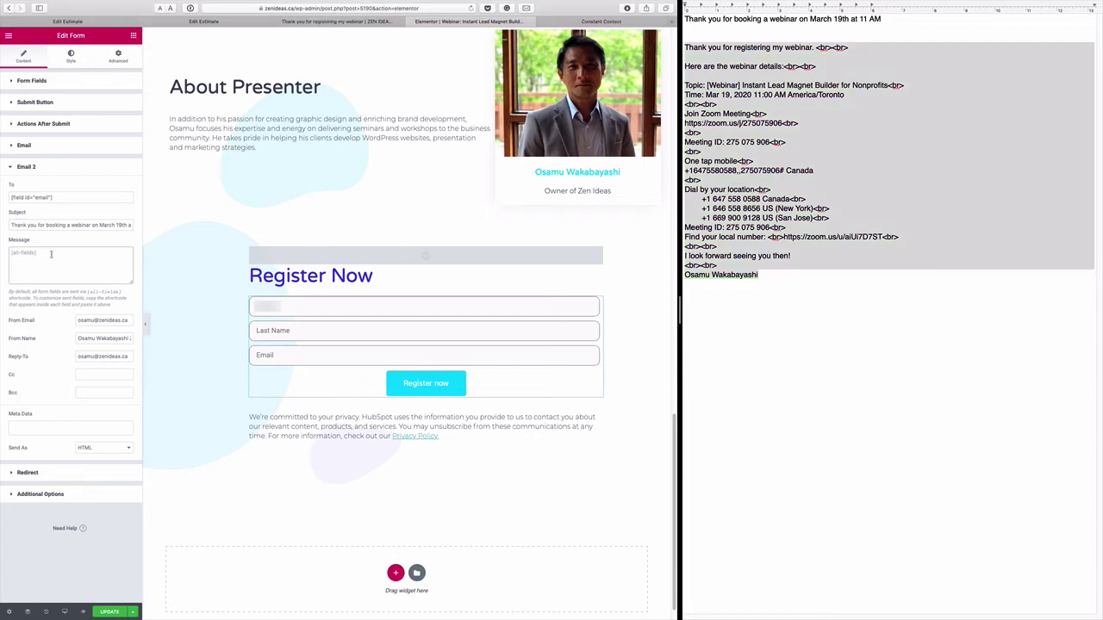
key("super+v")
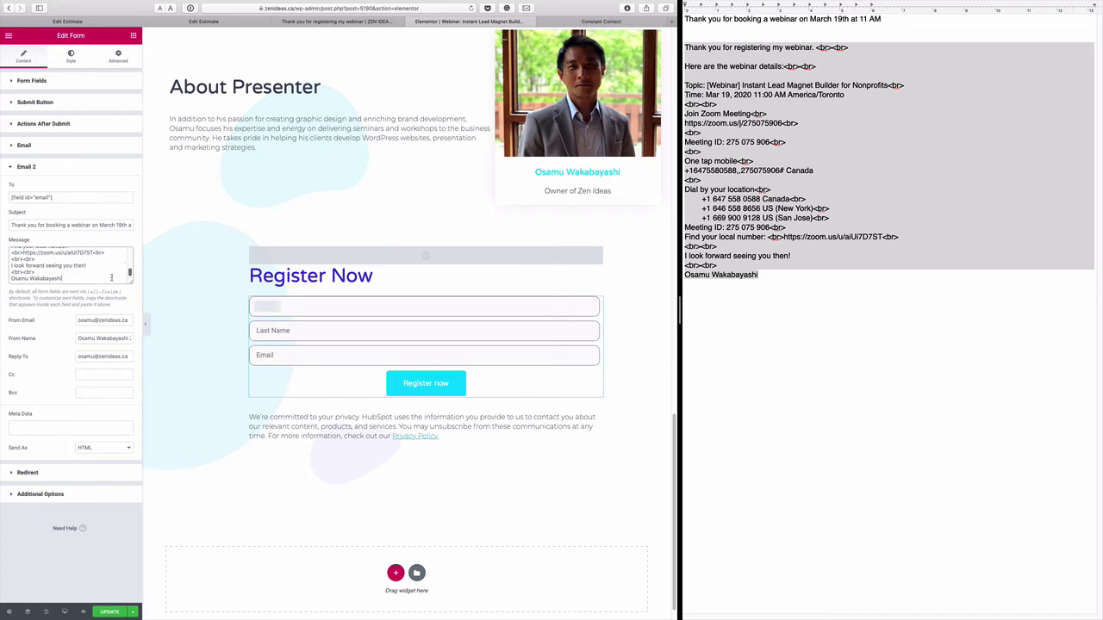
scroll(110, 271, "up", 3)
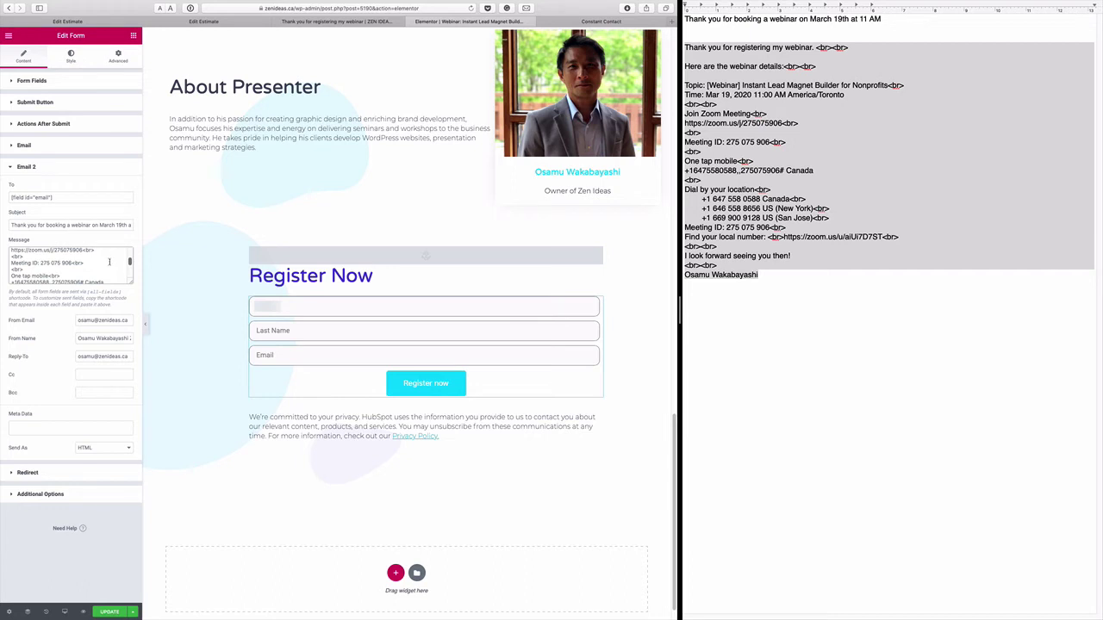
scroll(110, 268, "down", 1)
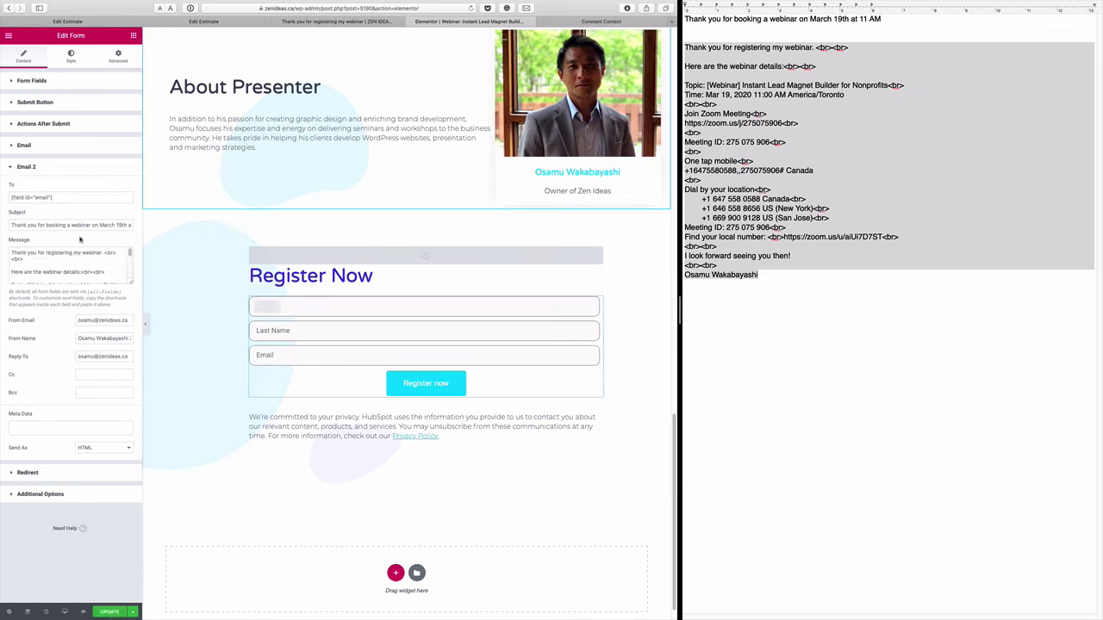
Set Redirect To the zenideas.ca thank-you-for-registering-my-webinar page URL and save the page.
left_click(26, 473)
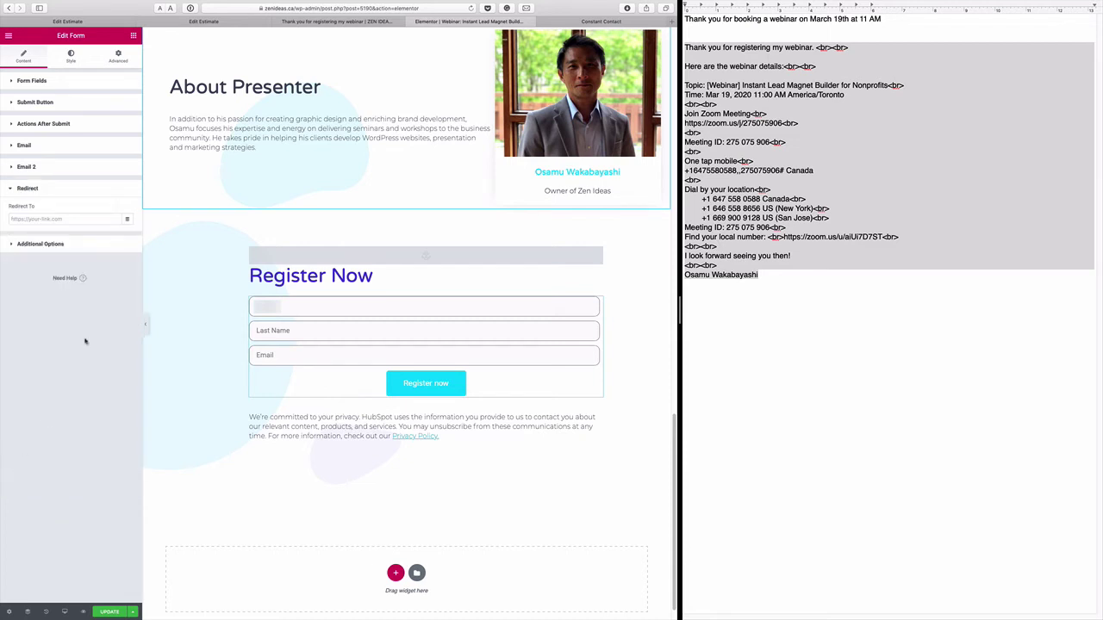
left_click(384, 22)
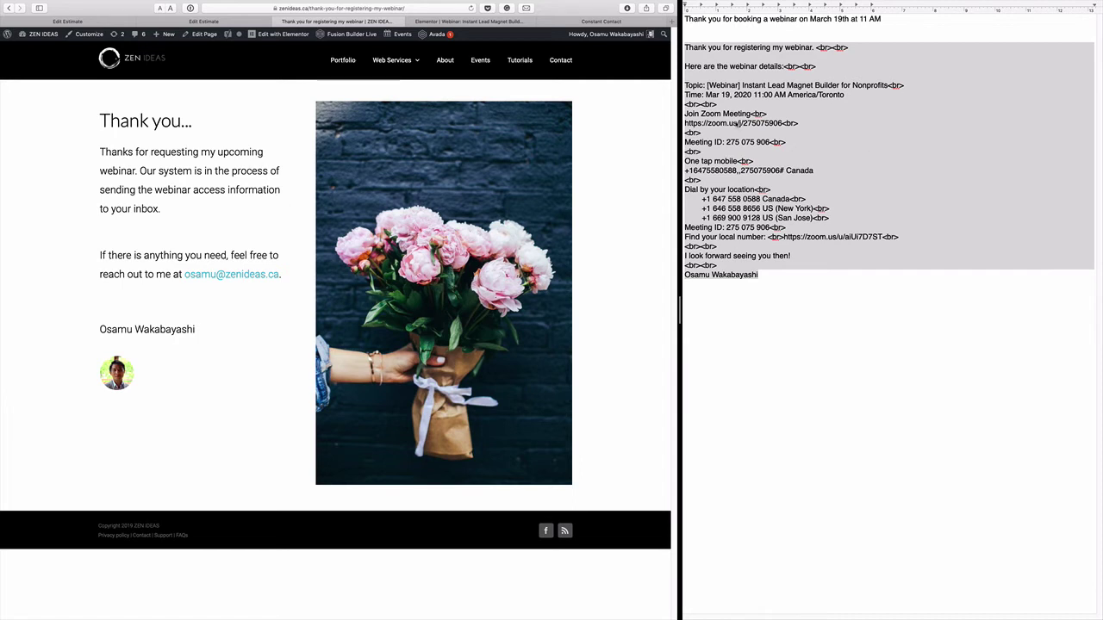
left_click(413, 8)
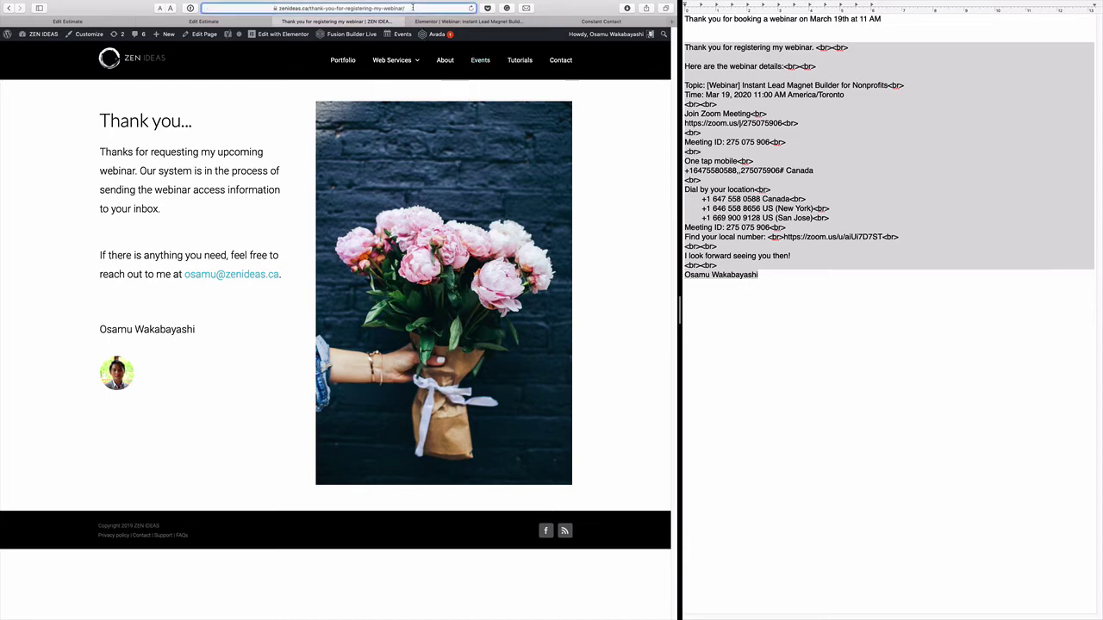
left_click(500, 21)
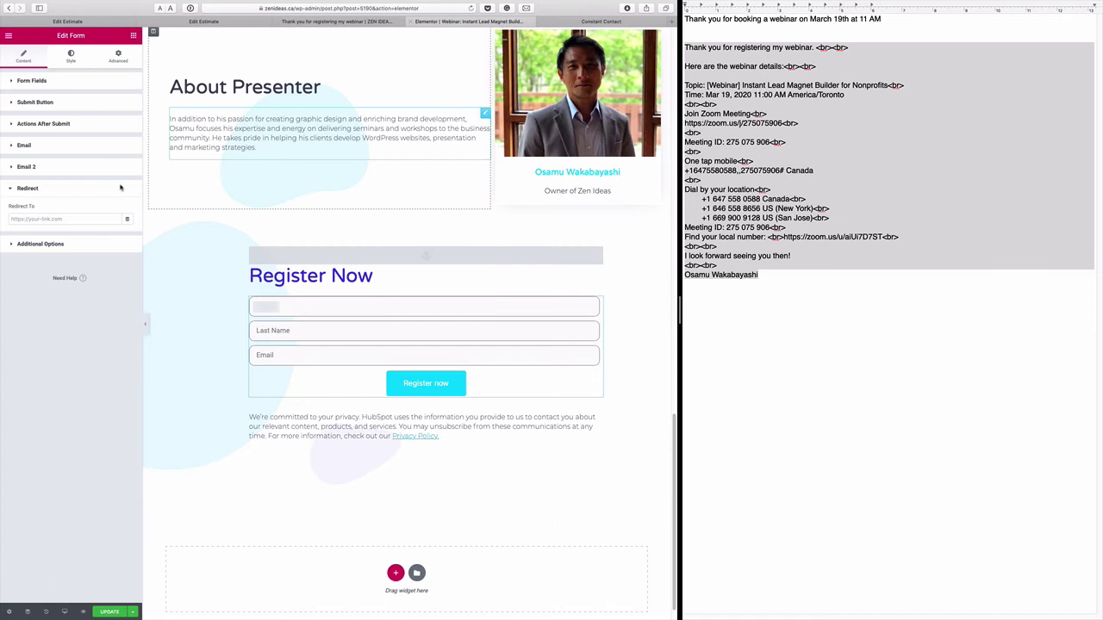
left_click(54, 219)
key("super+v")
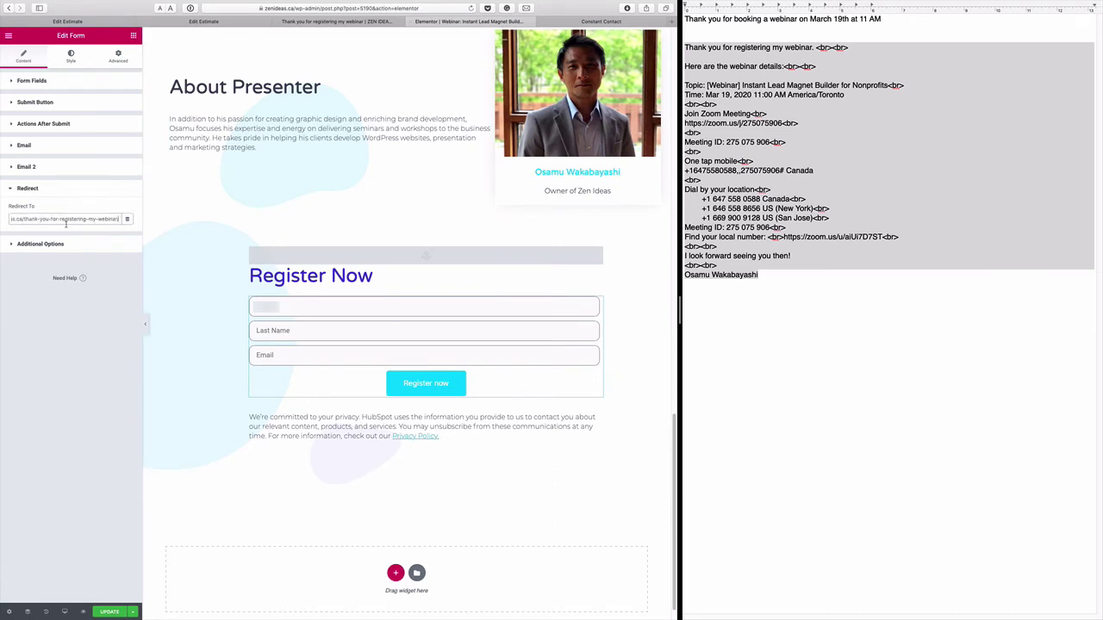
left_click(110, 612)
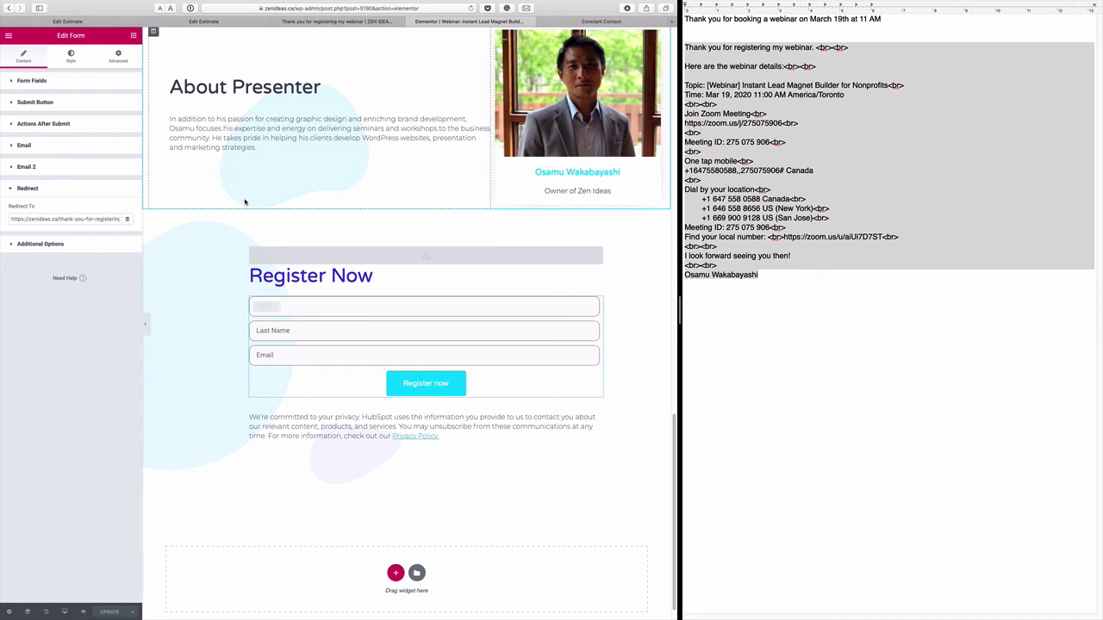
Add MailOptin as a fourth action after submit.
left_click(19, 125)
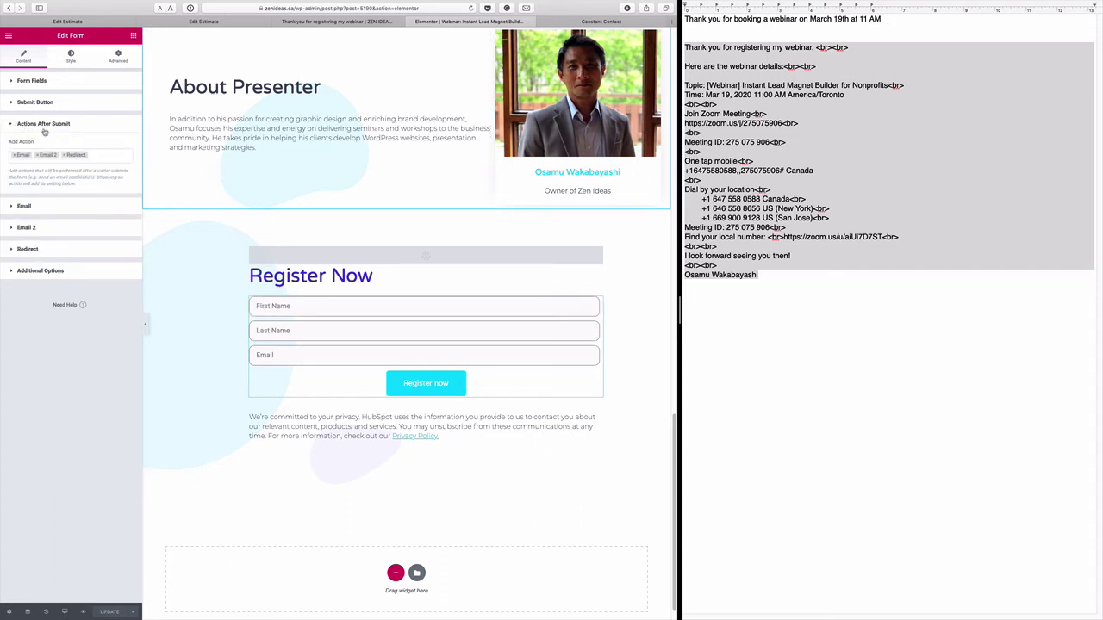
left_click(100, 155)
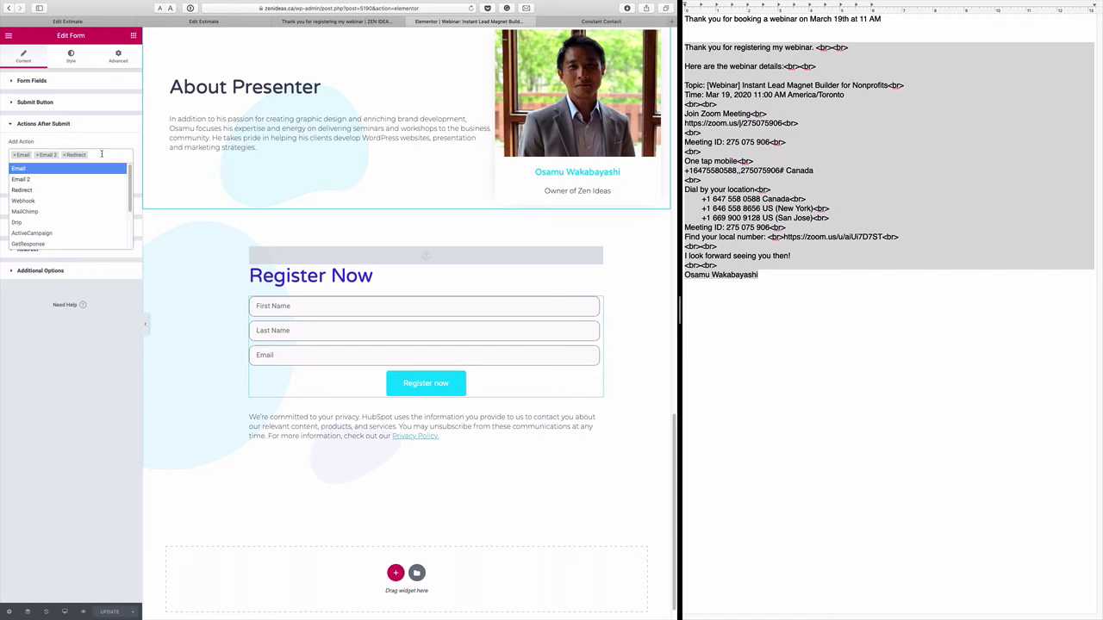
scroll(73, 198, "down", 3)
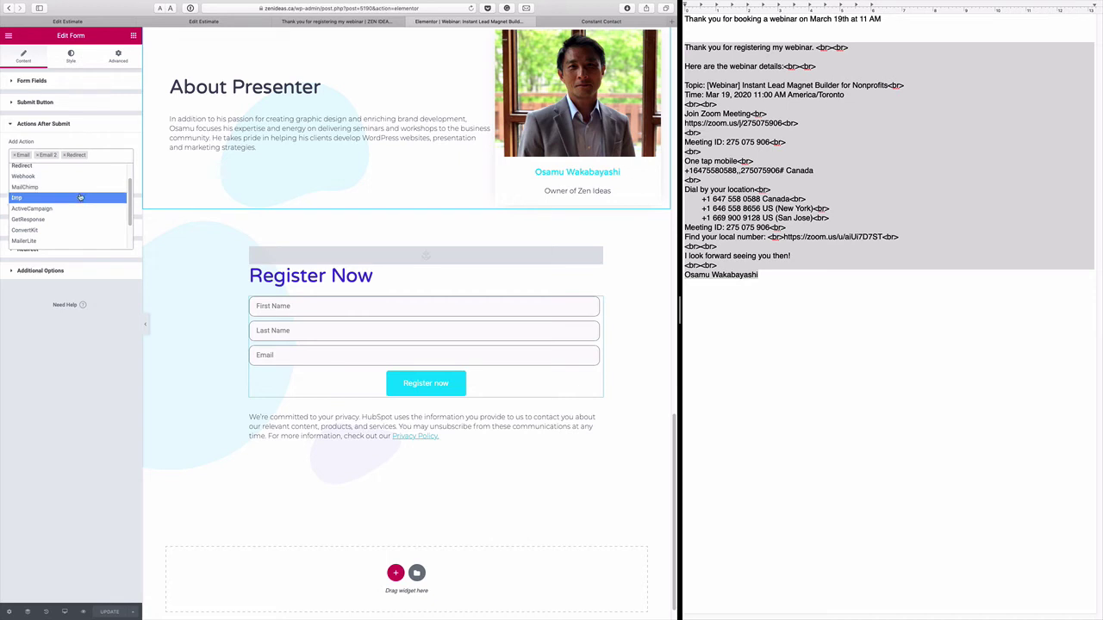
scroll(80, 213, "down", 1)
scroll(80, 212, "down", 1)
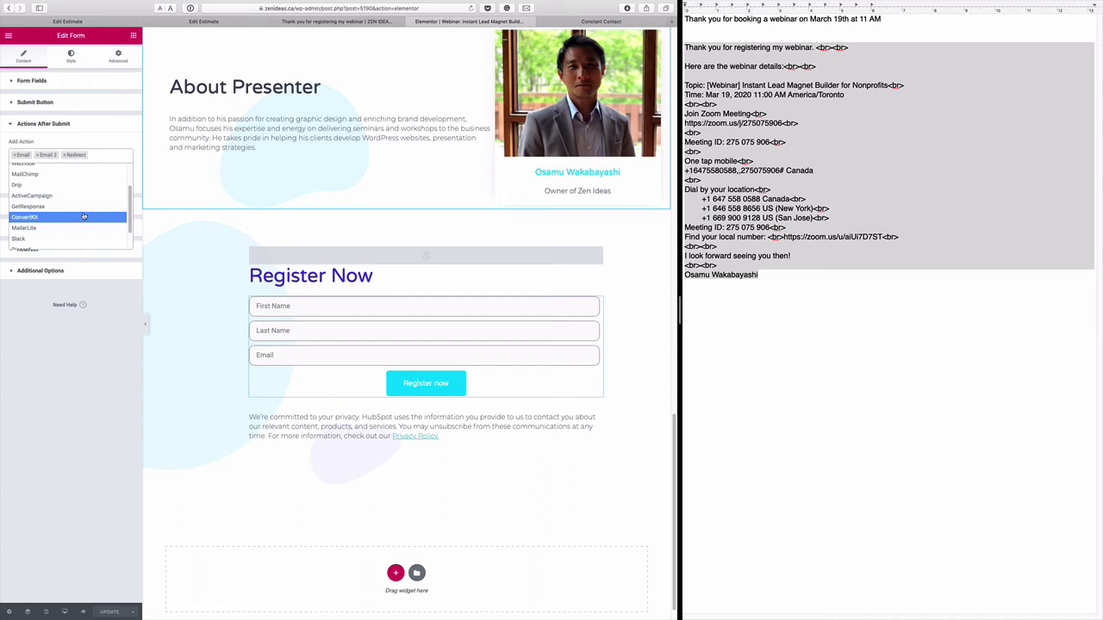
scroll(106, 218, "down", 1)
scroll(106, 218, "down", 1)
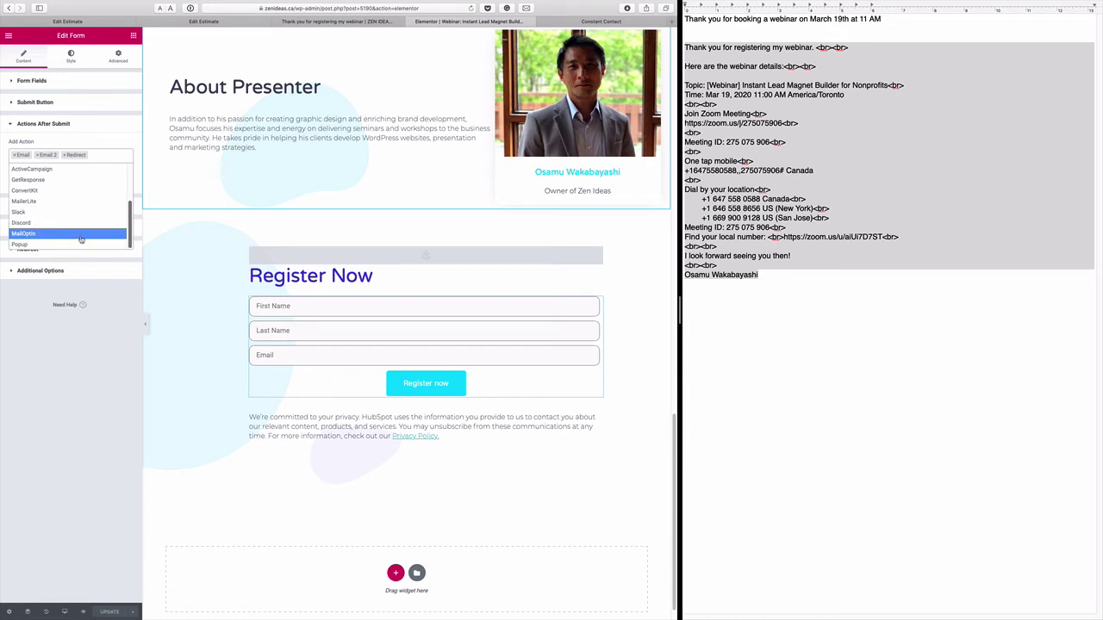
left_click(41, 234)
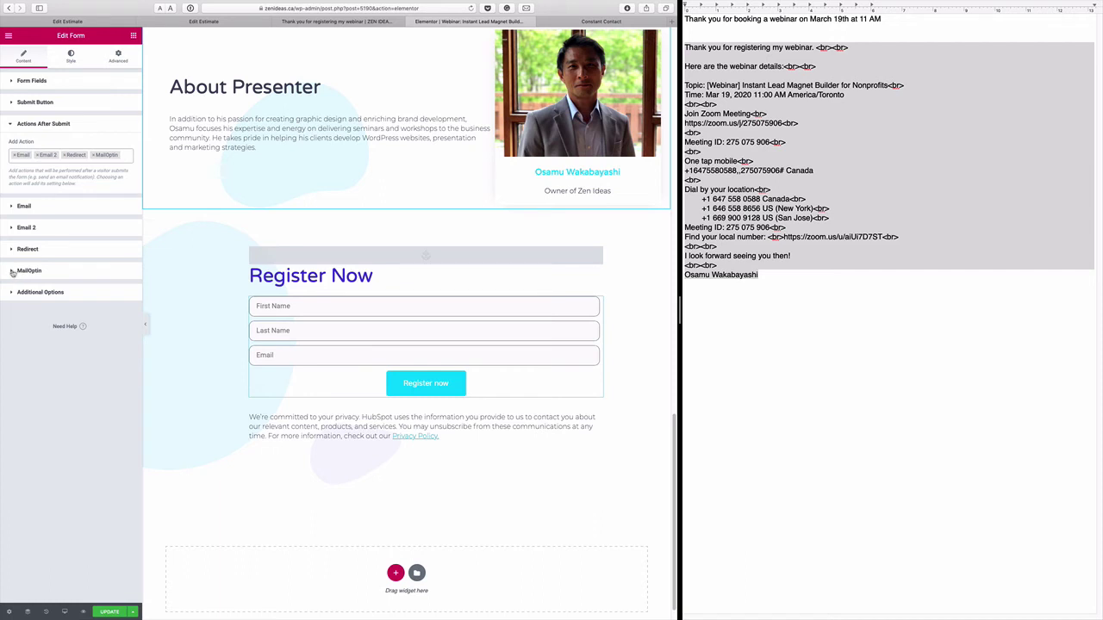
Set MailOptin to Constant Contact and the '[Webinar] Instant Lead Magnet on March 19th' list.
left_click(12, 272)
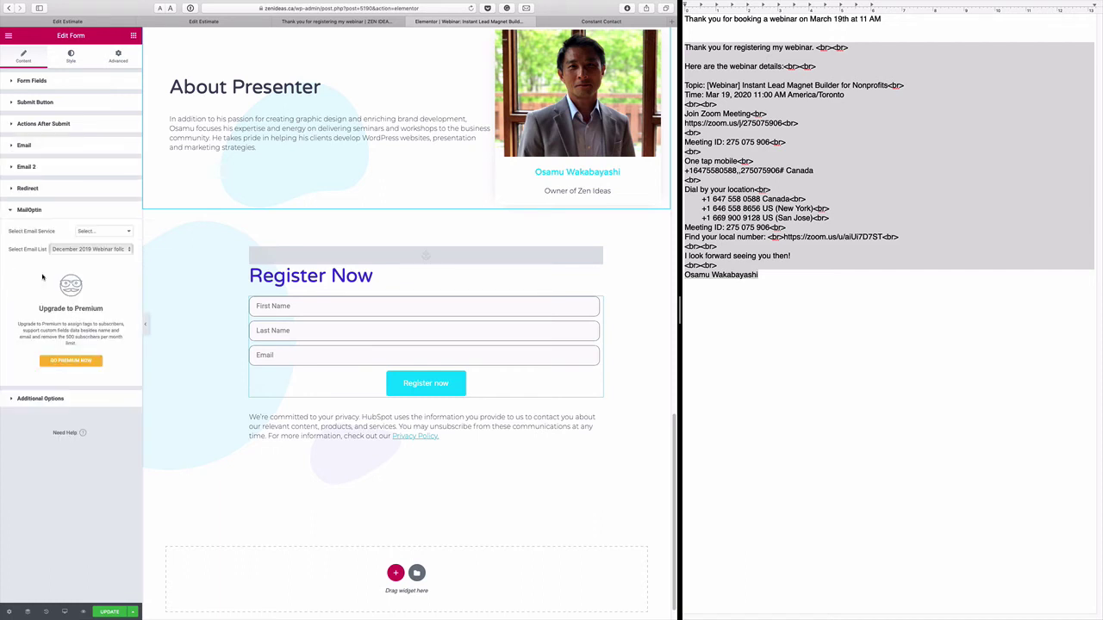
left_click(123, 234)
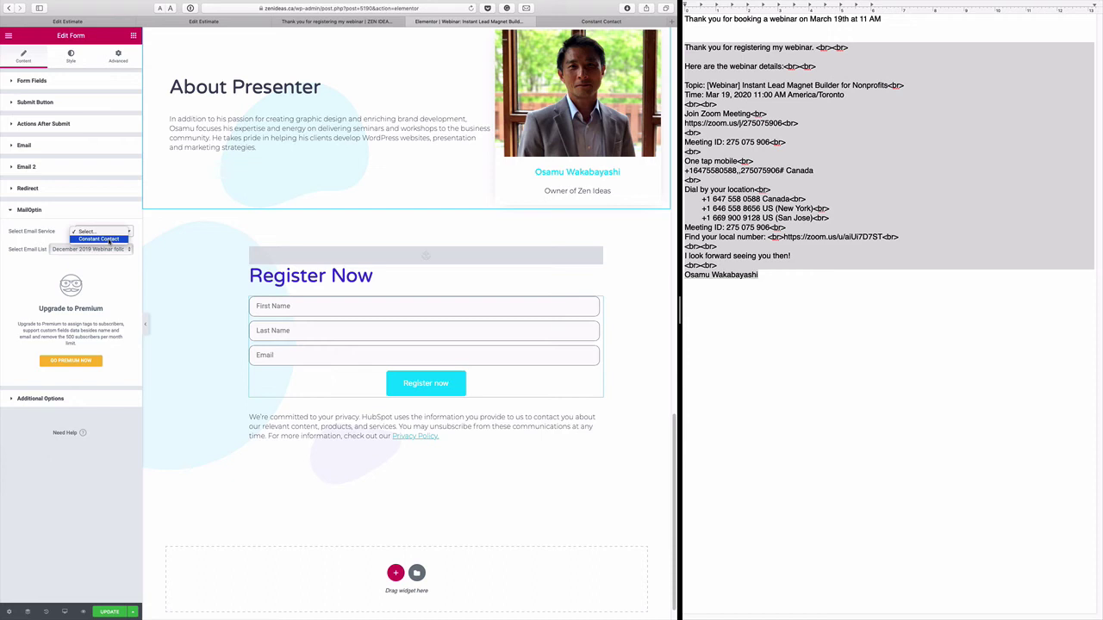
left_click(103, 241)
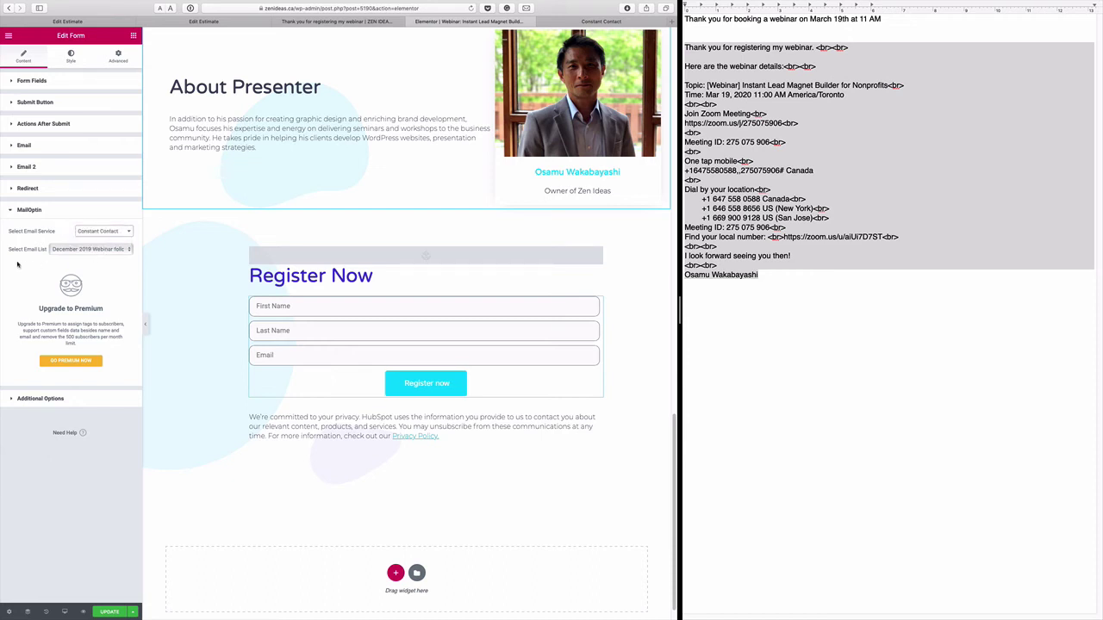
left_click(86, 252)
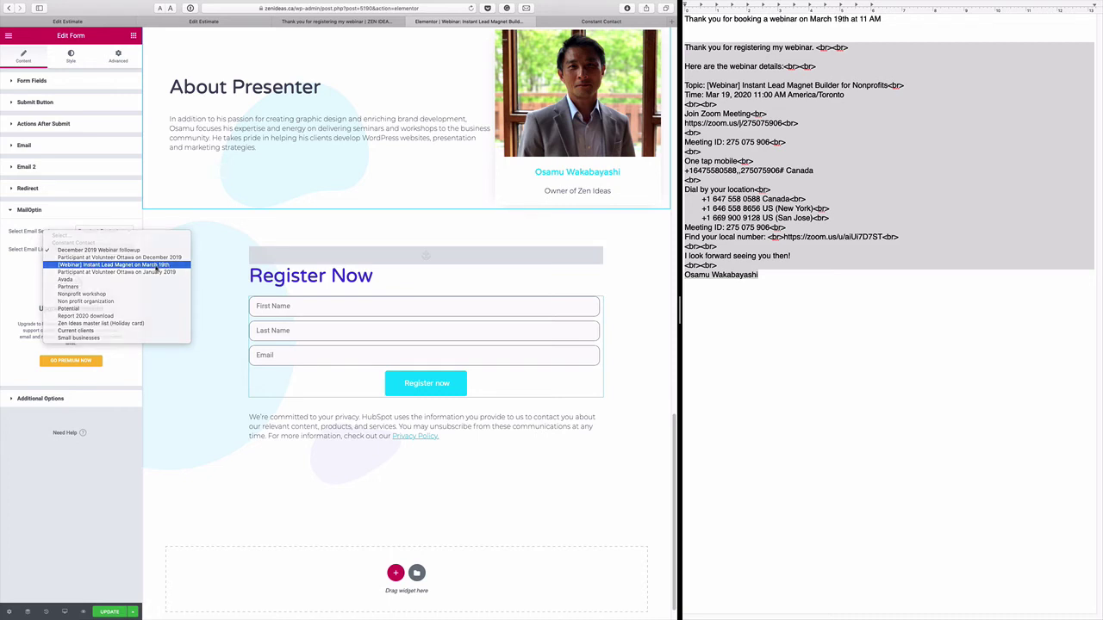
left_click(158, 266)
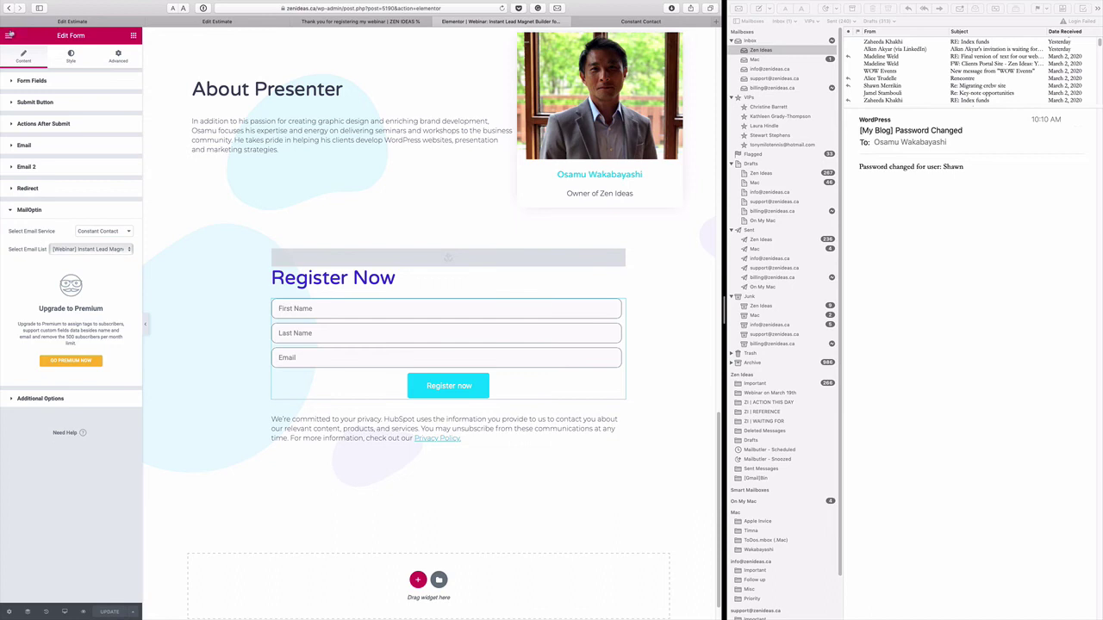
Open the published webinar page in Safari and scroll down to the registration form.
left_click(7, 35)
left_click(42, 260)
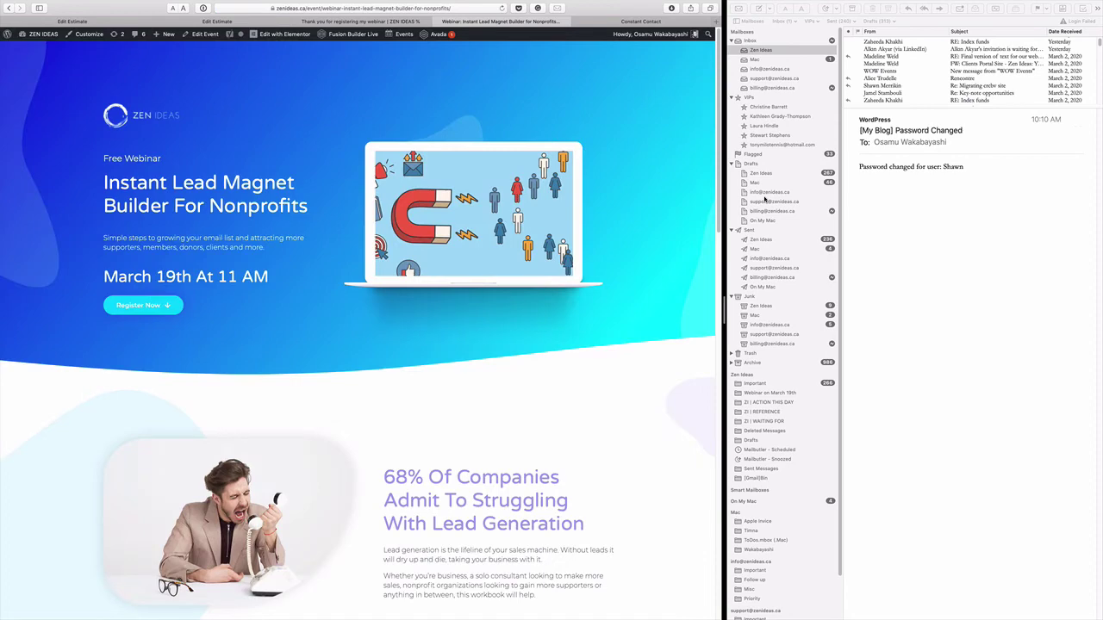
scroll(623, 330, "down", 20)
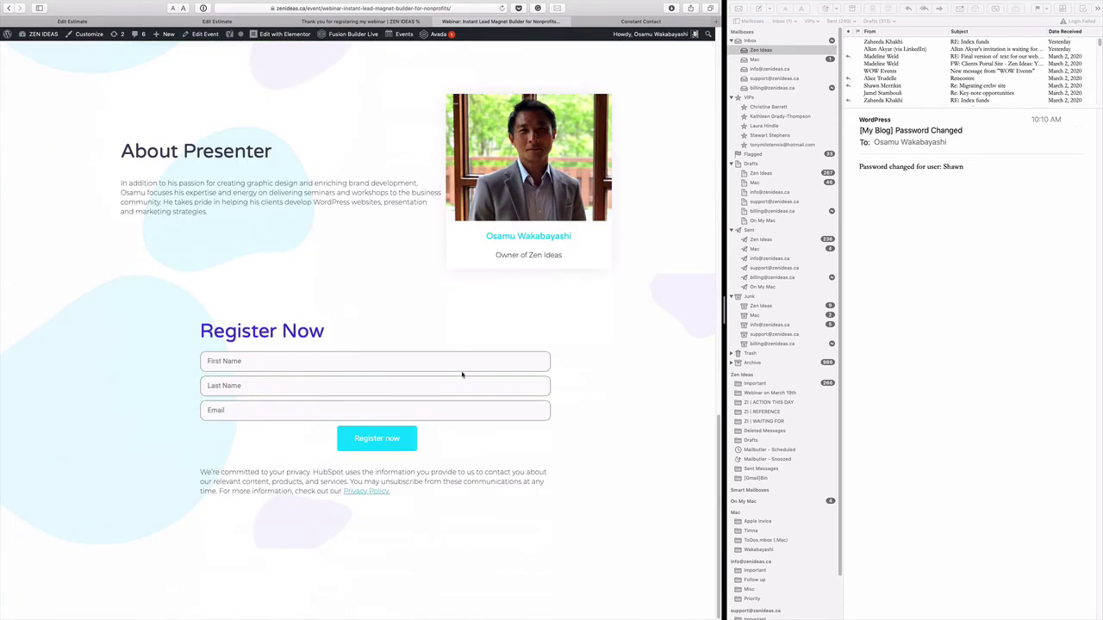
Fill the name and email fields with Safari AutoFill from a saved contact and submit the form.
left_click(451, 365)
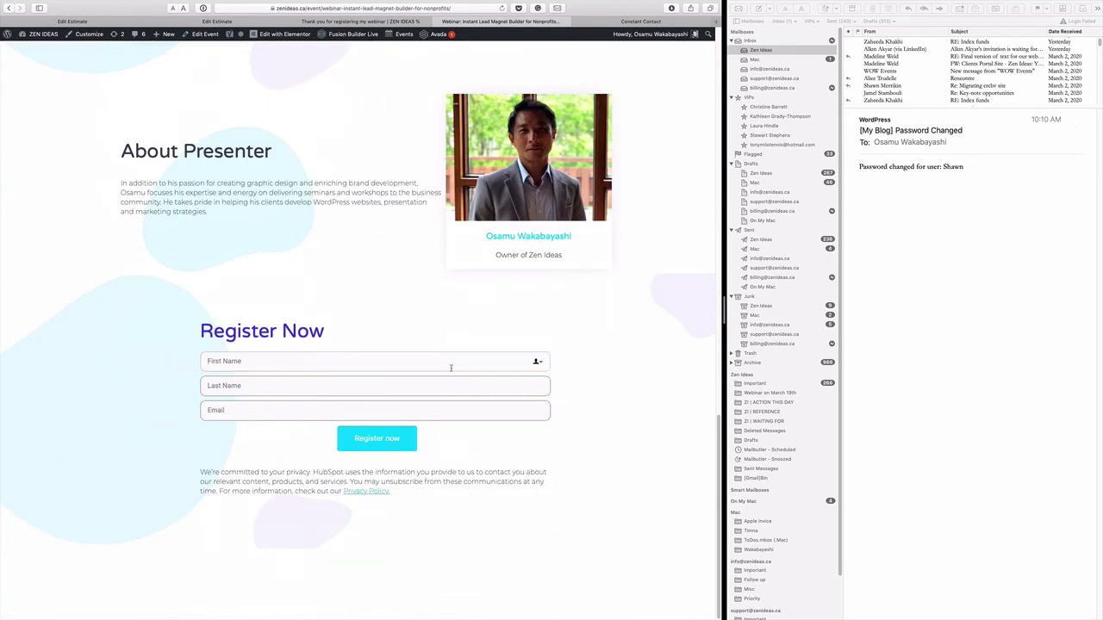
left_click(535, 361)
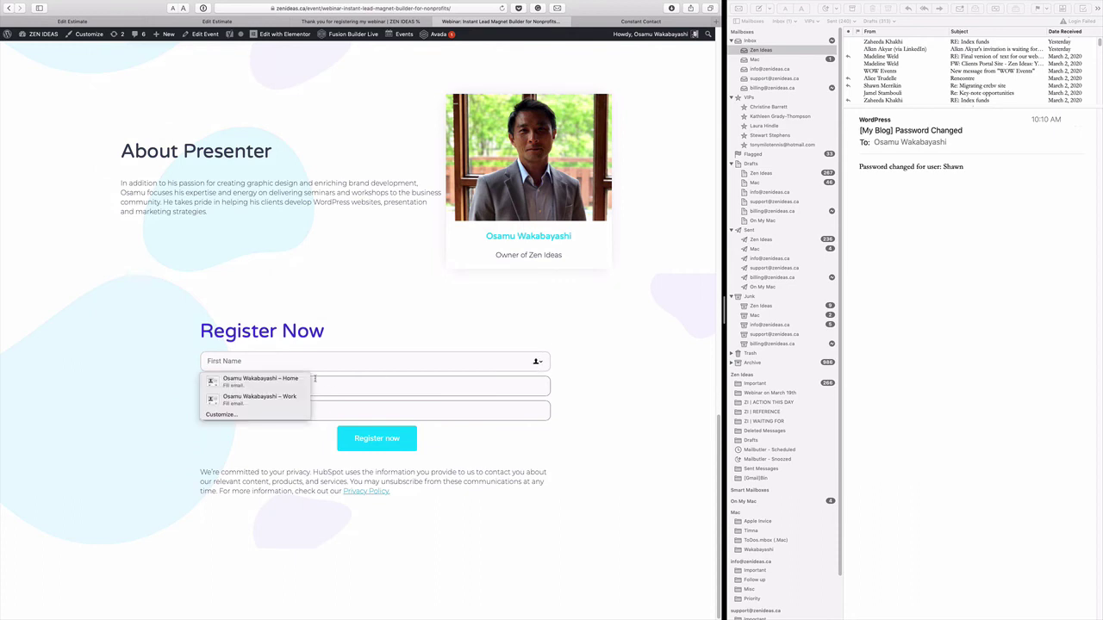
left_click(282, 382)
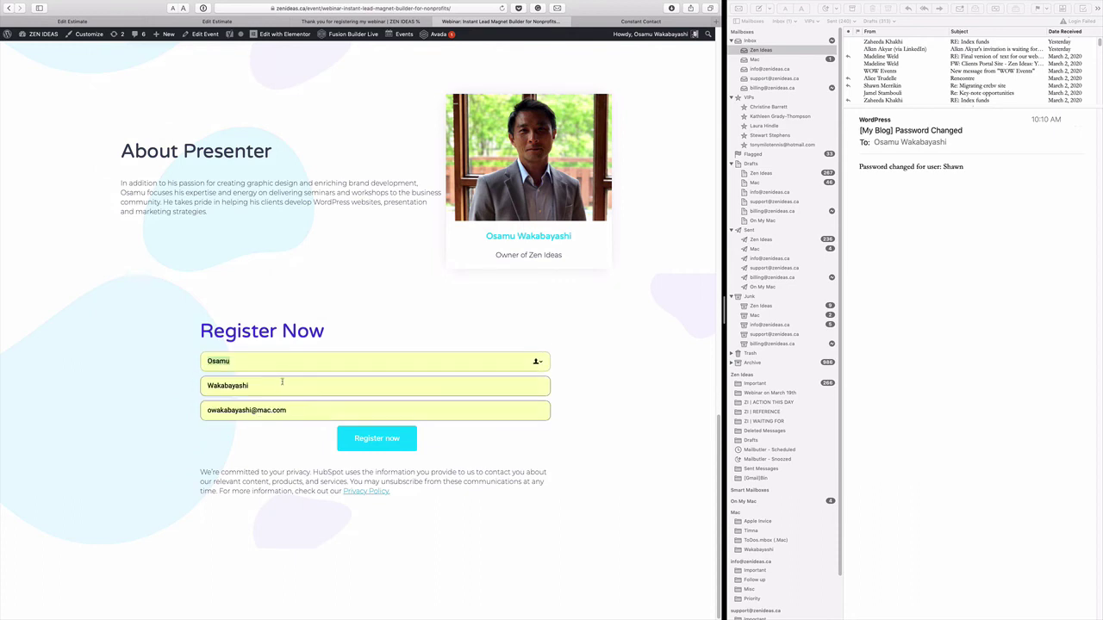
left_click(368, 446)
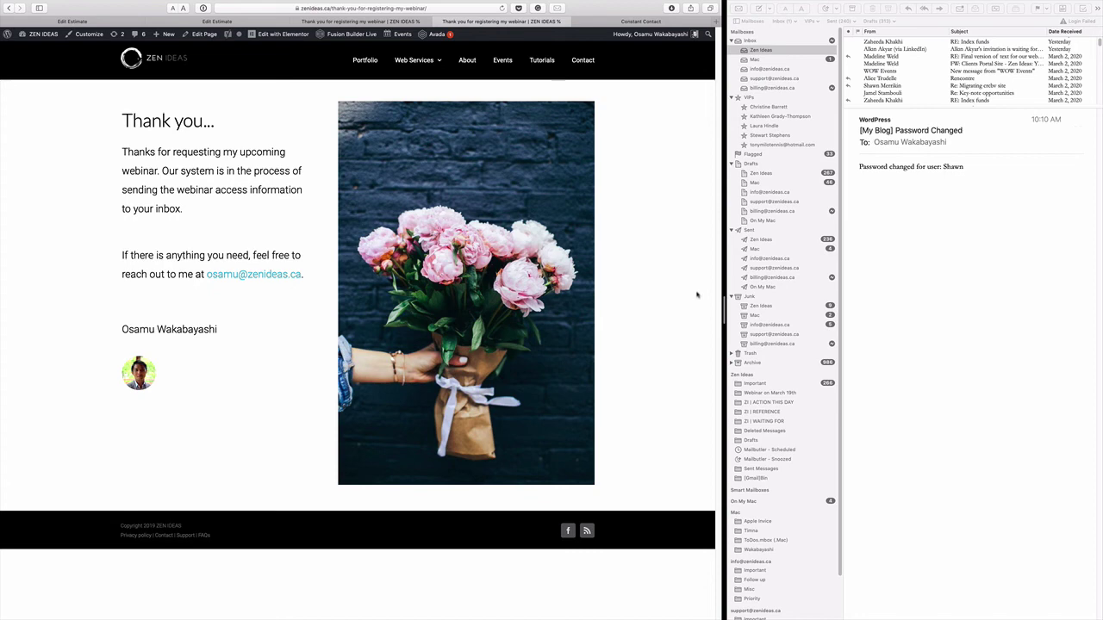
left_click(775, 259)
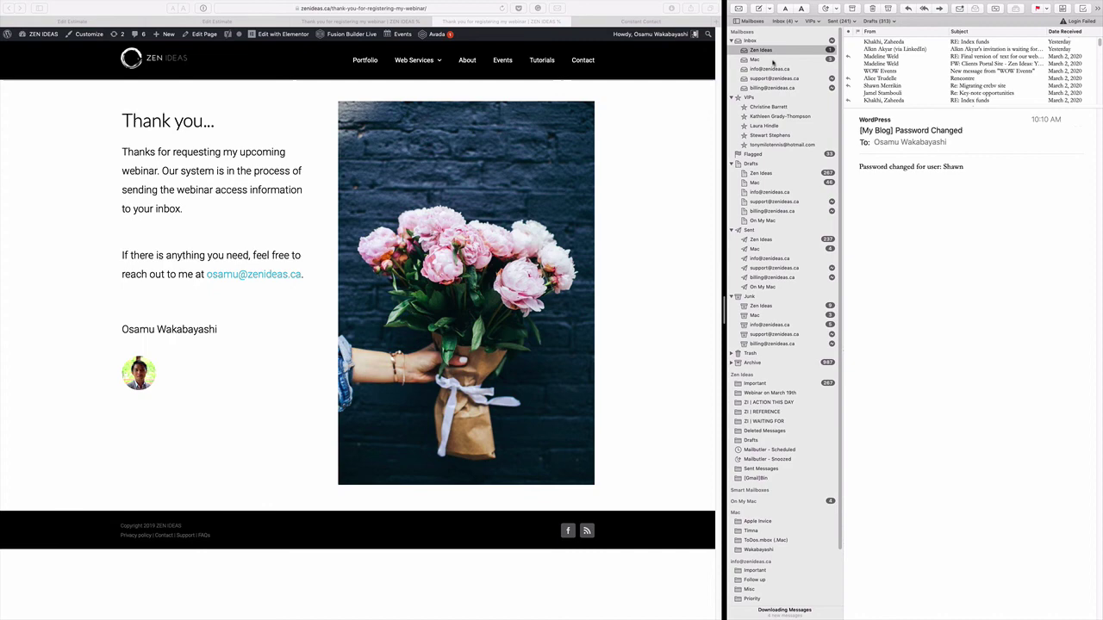
left_click(754, 59)
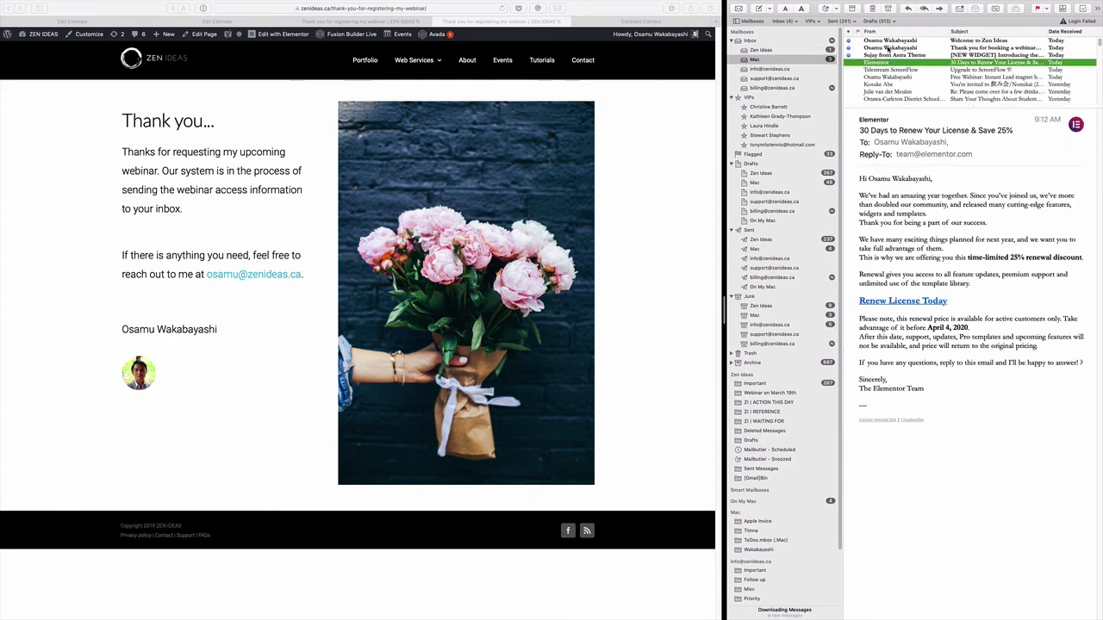
left_click(887, 49)
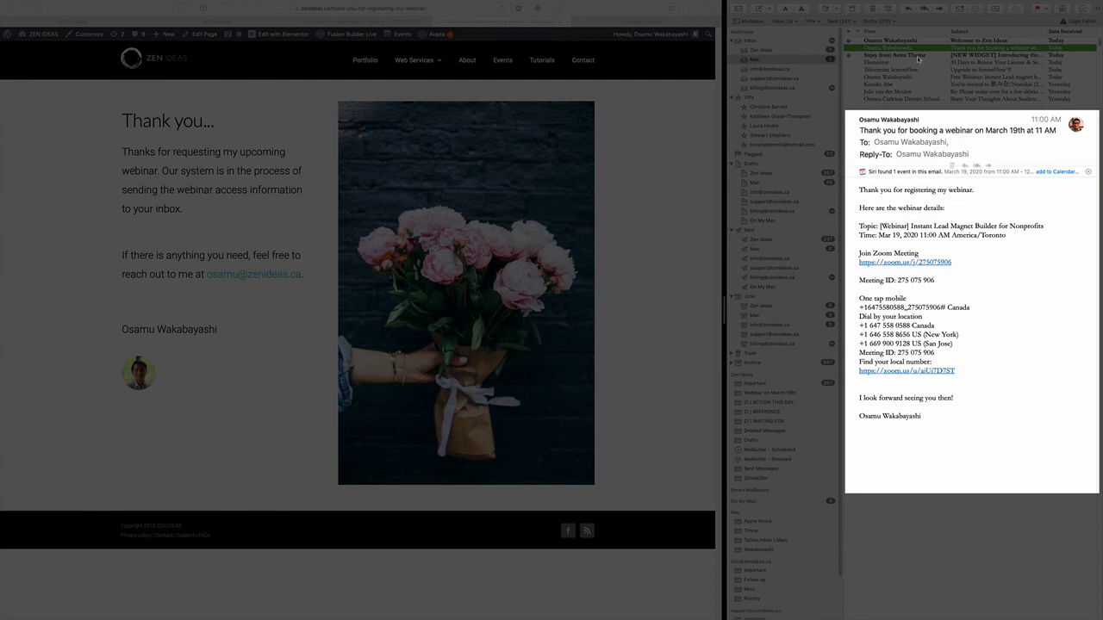
left_click(891, 40)
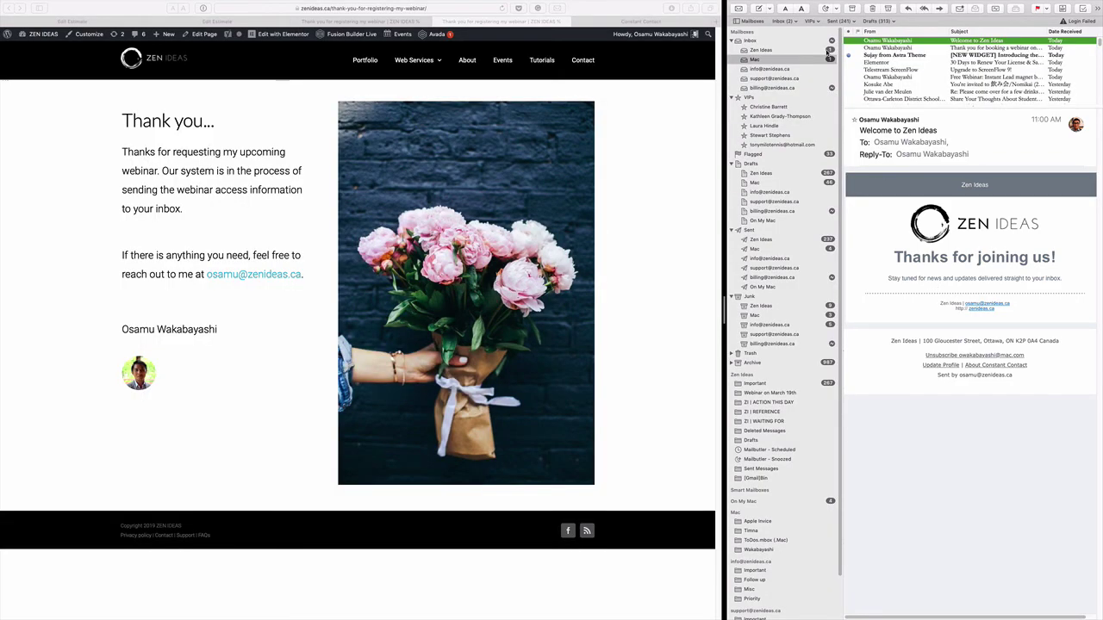
left_click(761, 49)
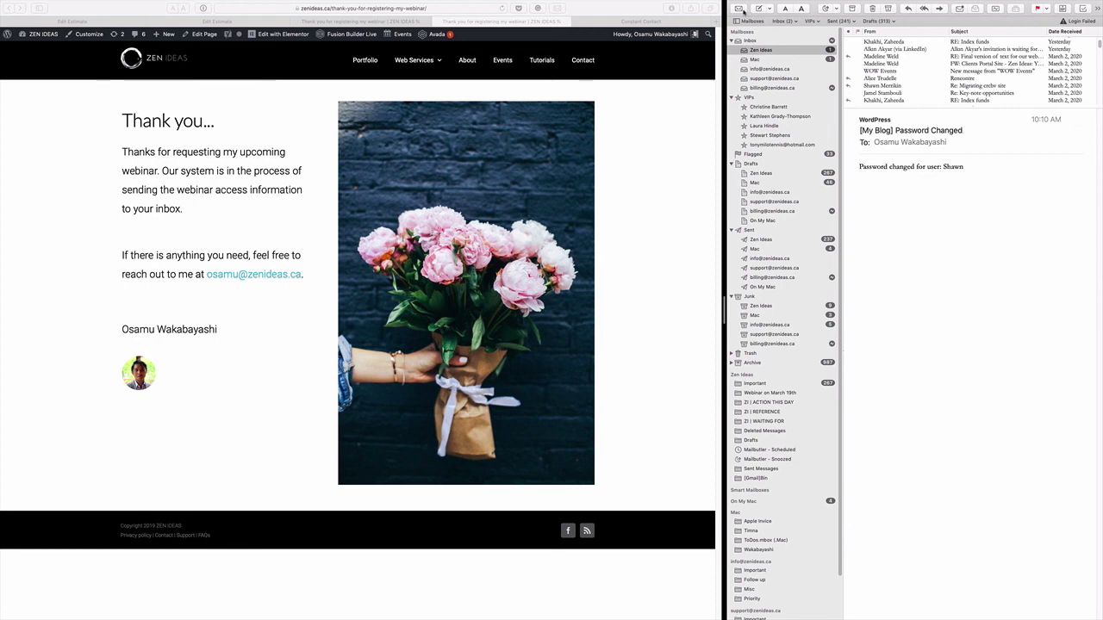
Open the 'Someone has registered your webinar' notification email at the top of the Apple Mail inbox.
scroll(898, 75, "up", 2)
scroll(898, 75, "up", 5)
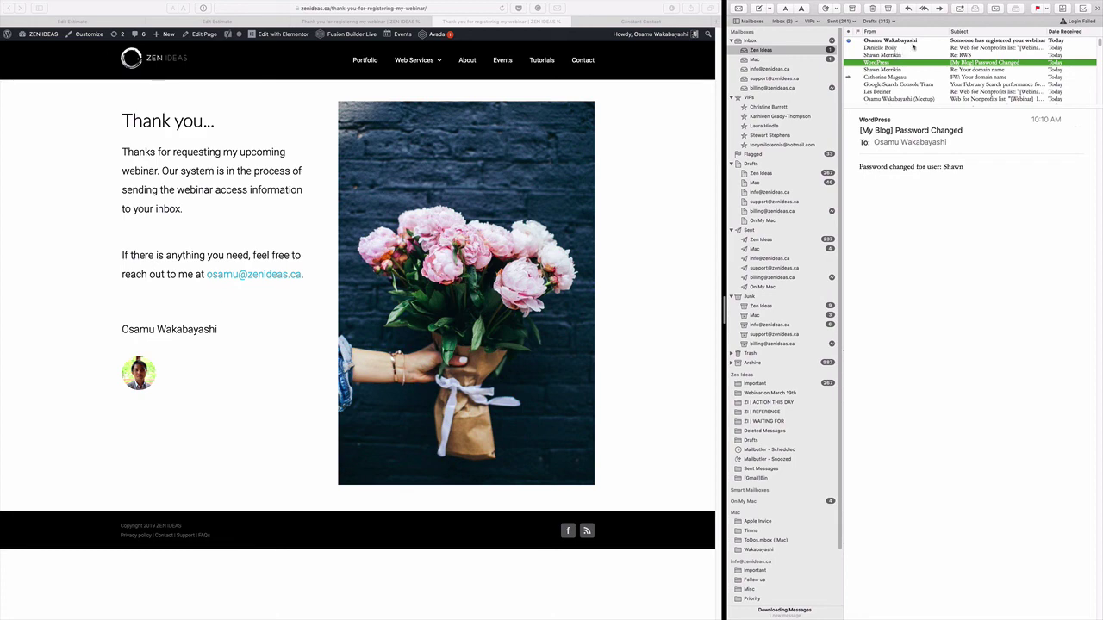
left_click(912, 41)
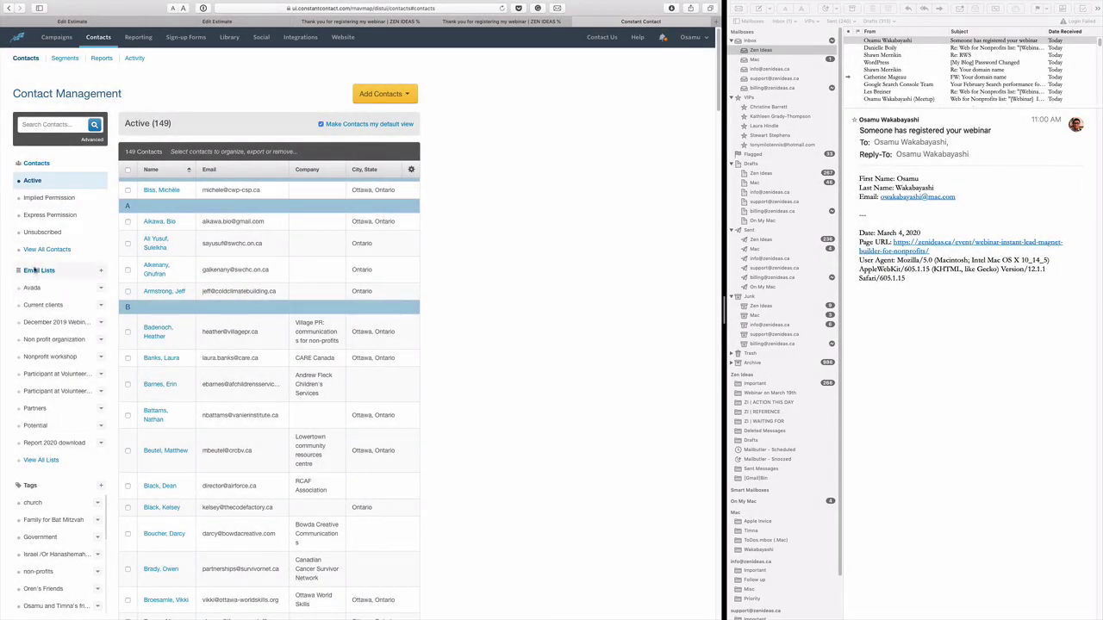
Open the '[Webinar] Instant Lead Magnet on March 19th' list from Constant Contact's Email Lists.
left_click(34, 271)
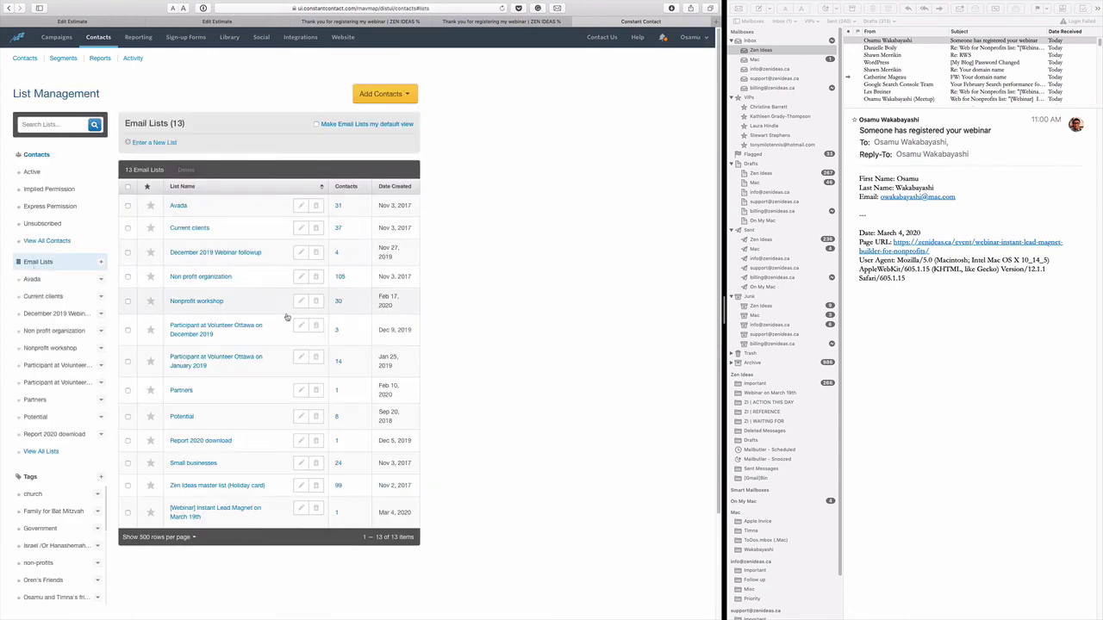
scroll(285, 316, "down", 1)
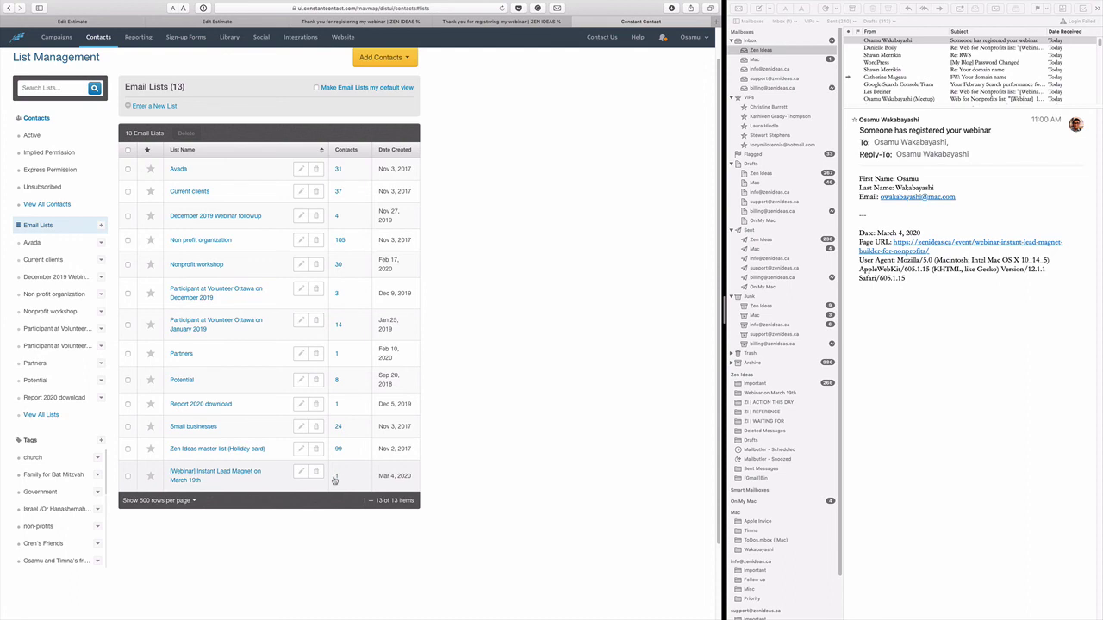
left_click(250, 475)
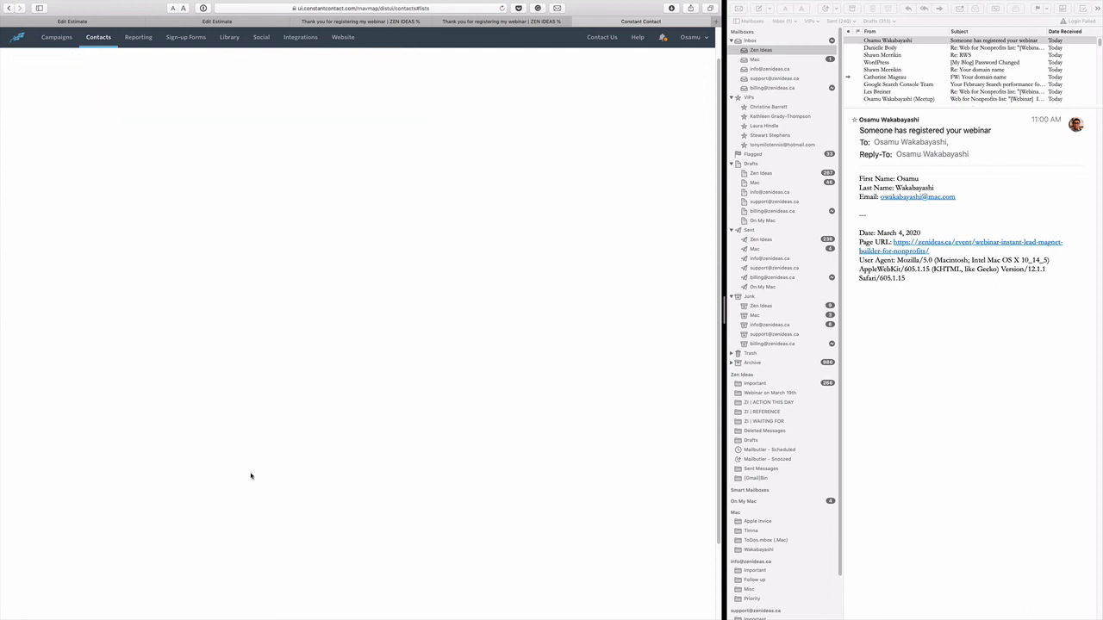